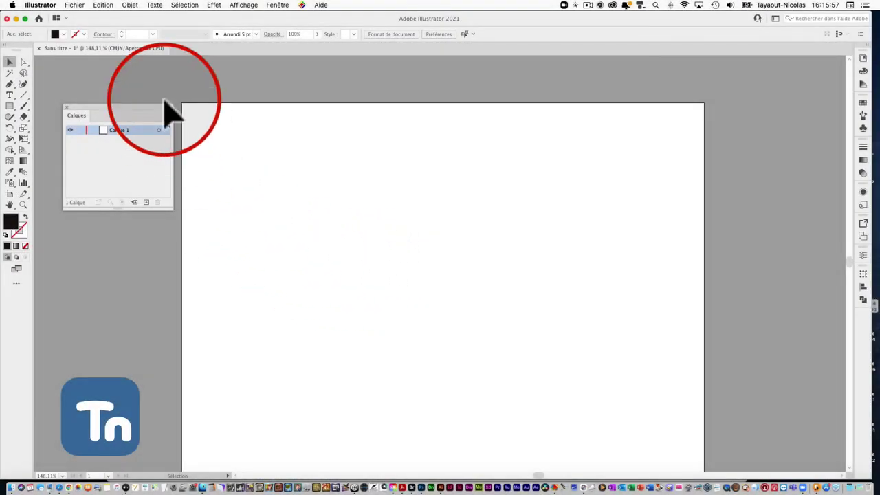
- Import logo.jpg from the Desktop through Fichier > Importer
{"action": "left_click", "coordinate": [76, 5]}
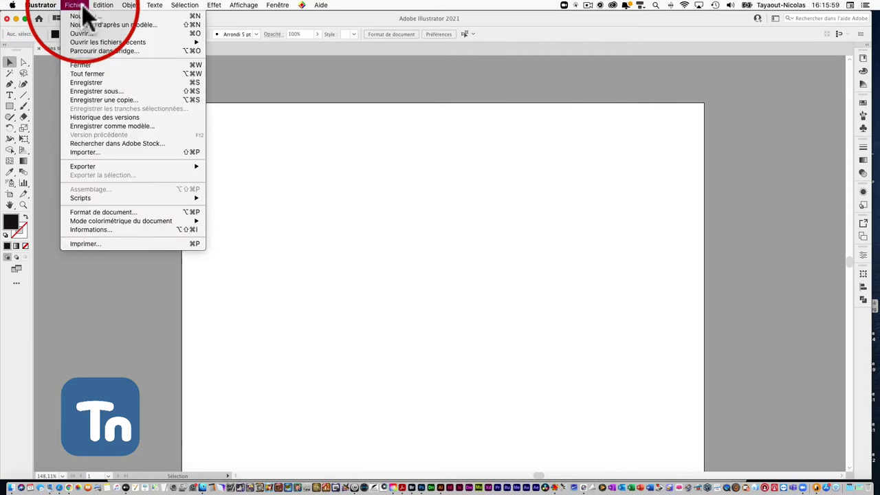
{"action": "left_click", "coordinate": [90, 151]}
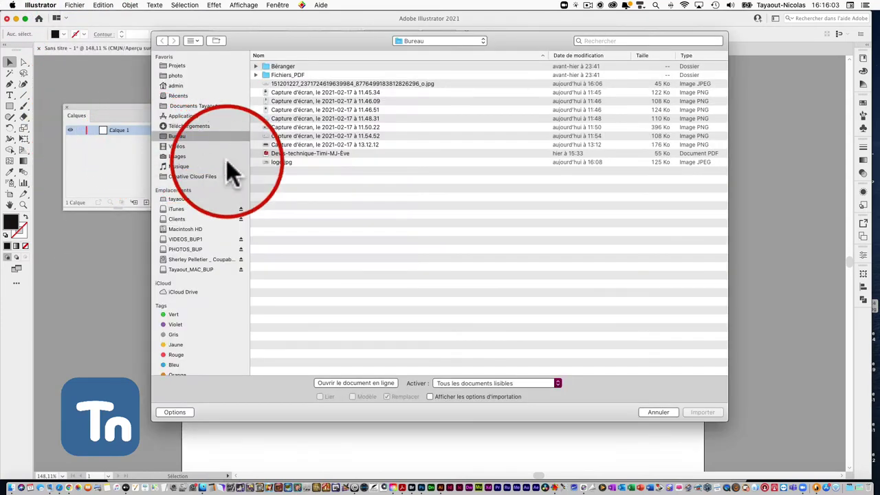
{"action": "left_click", "coordinate": [286, 161]}
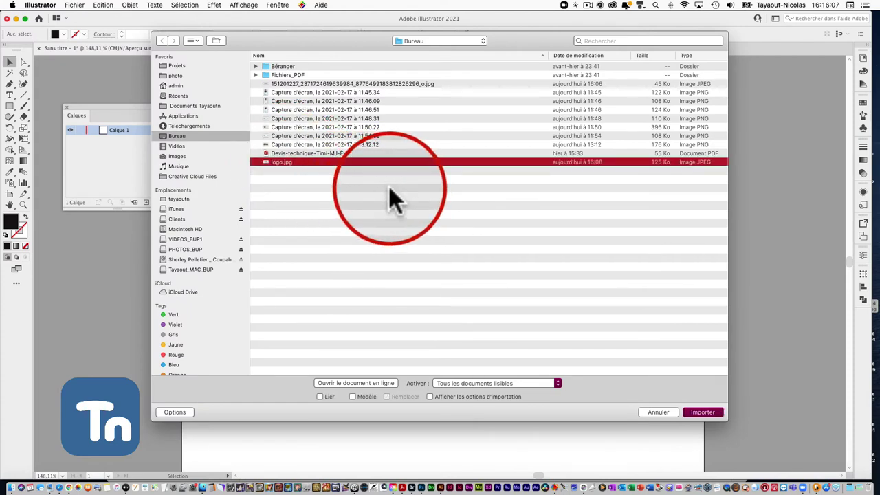
{"action": "left_click", "coordinate": [701, 413]}
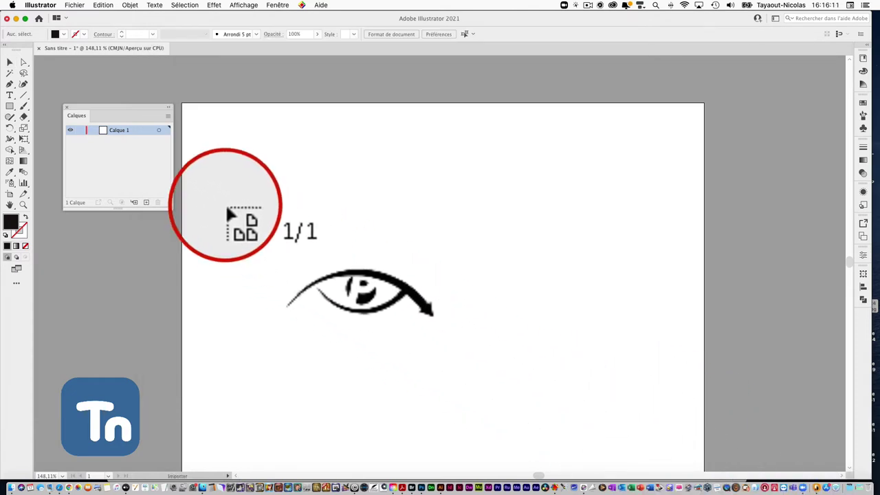
- Place the logo and nudge it, then trim the artboard to about 10.63 × 4.23 in around it
{"action": "left_click", "coordinate": [183, 185]}
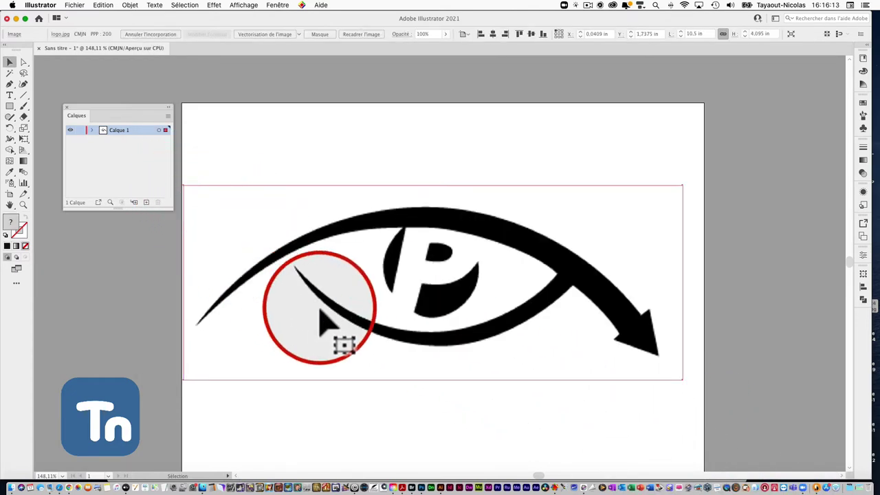
{"action": "left_click_drag", "start_coordinate": [329, 221], "coordinate": [364, 258]}
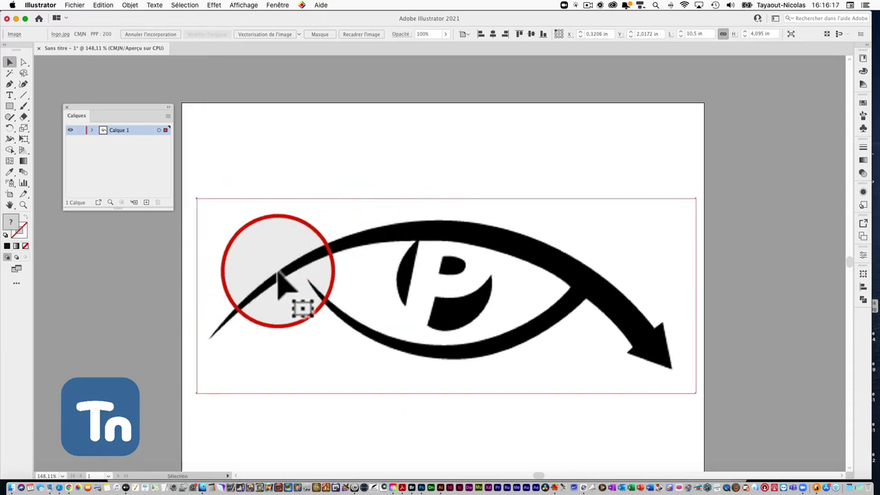
{"action": "left_click", "coordinate": [10, 194]}
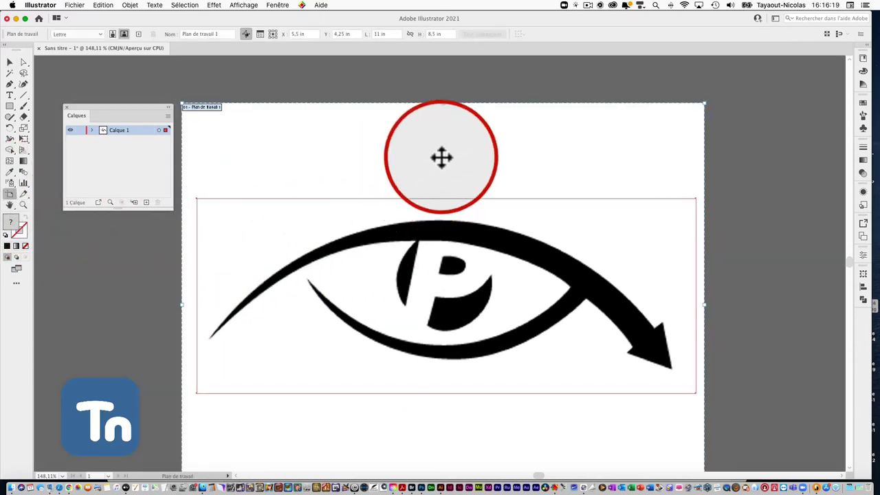
{"action": "left_click_drag", "start_coordinate": [446, 103], "coordinate": [448, 198]}
{"action": "scroll", "coordinate": [452, 449], "scroll_direction": "down", "scroll_amount": 2}
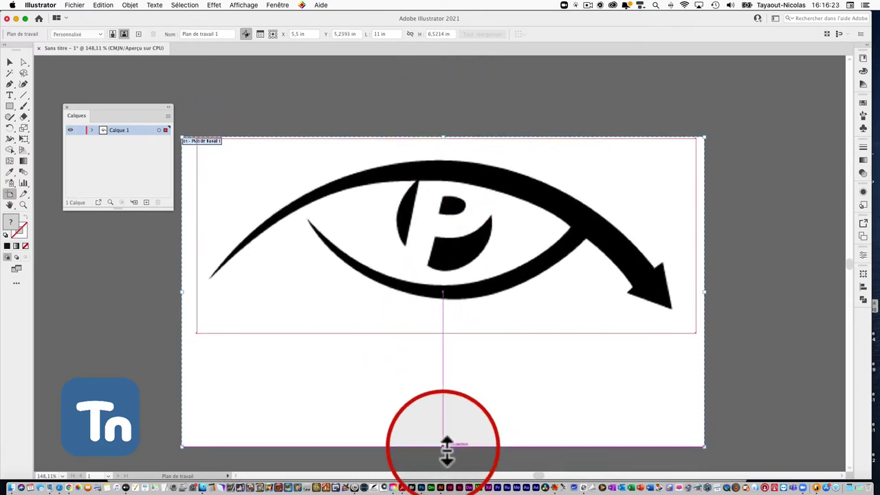
{"action": "left_click_drag", "start_coordinate": [447, 450], "coordinate": [442, 338]}
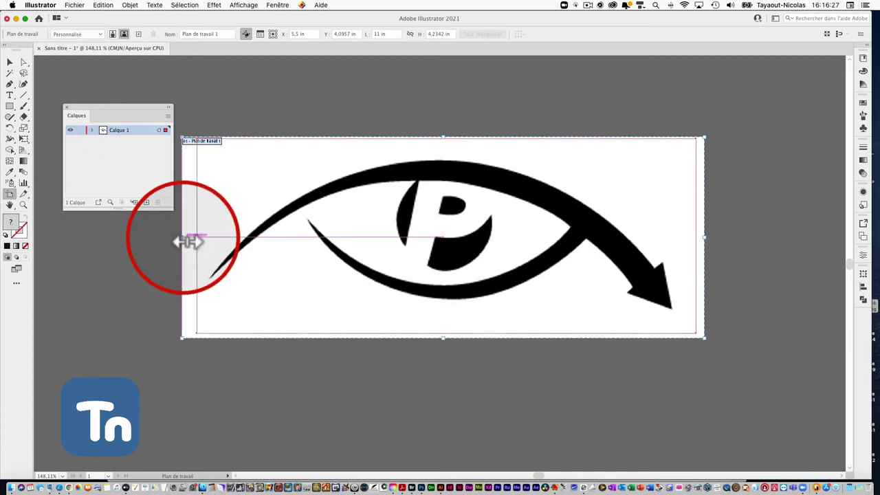
{"action": "left_click_drag", "start_coordinate": [189, 240], "coordinate": [201, 241]}
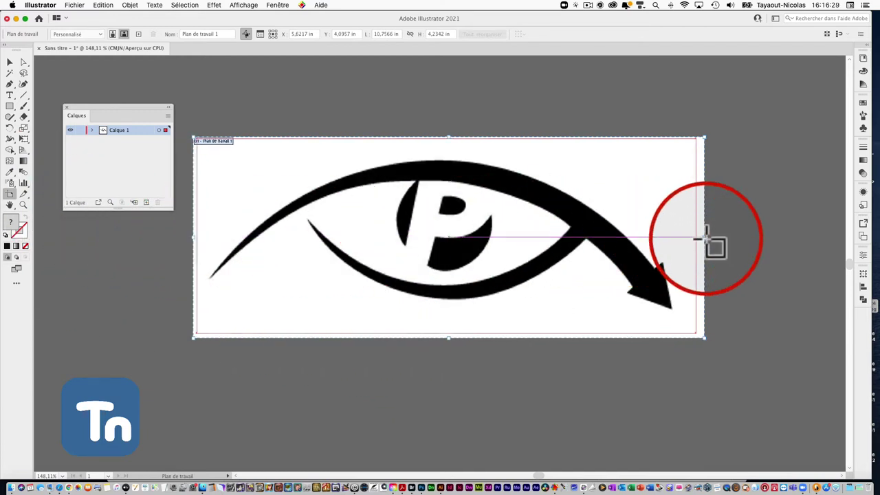
{"action": "left_click_drag", "start_coordinate": [702, 240], "coordinate": [697, 239]}
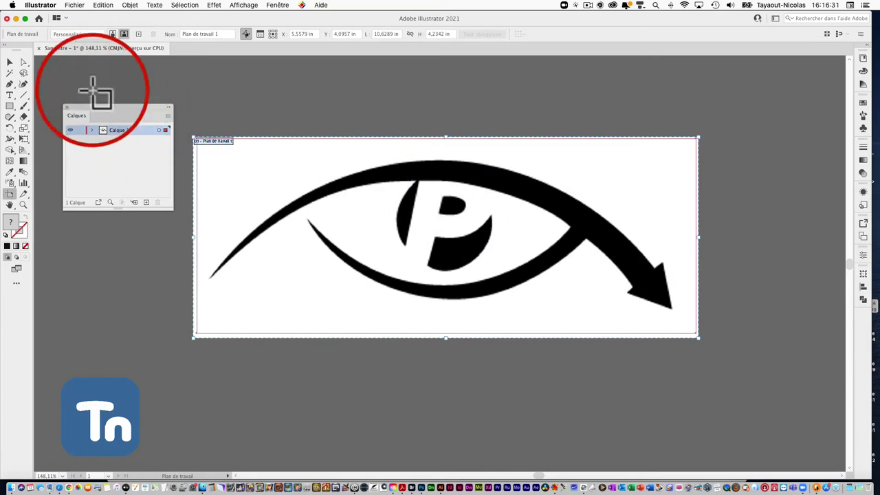
{"action": "left_click", "coordinate": [10, 64]}
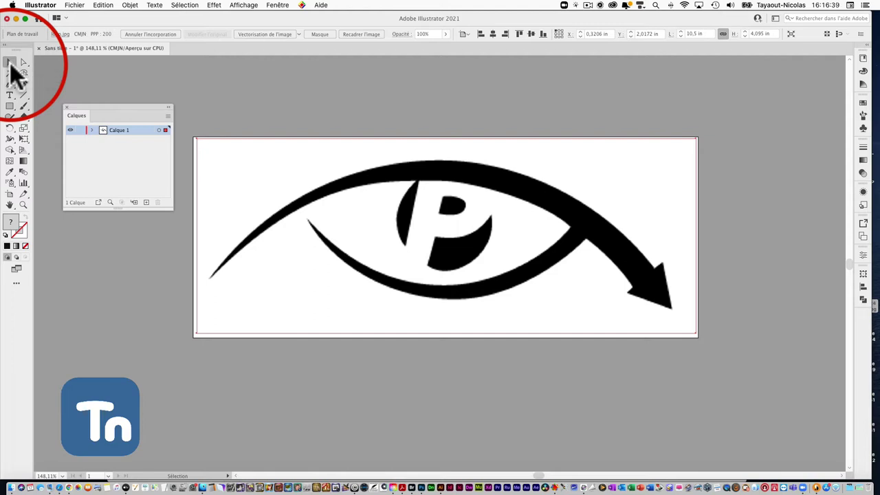
- Return to the Selection tool and shift the Calques panel slightly right
{"action": "left_click", "coordinate": [10, 63]}
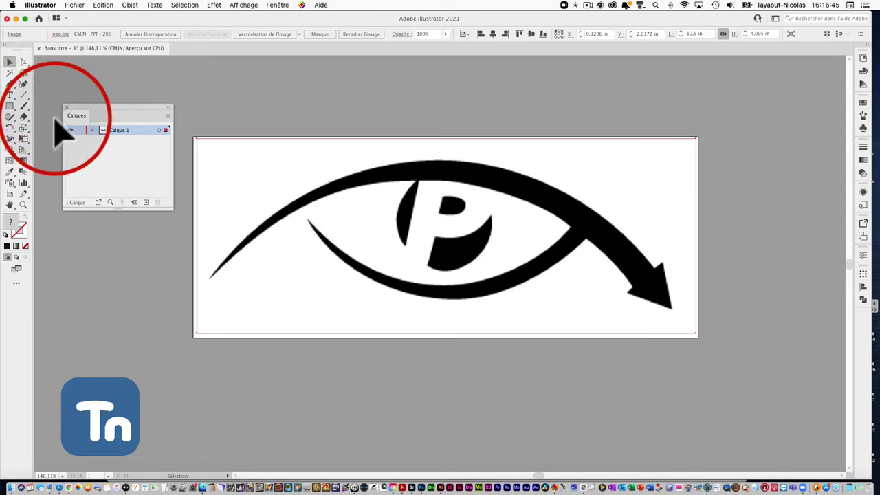
{"action": "left_click_drag", "start_coordinate": [101, 110], "coordinate": [125, 102]}
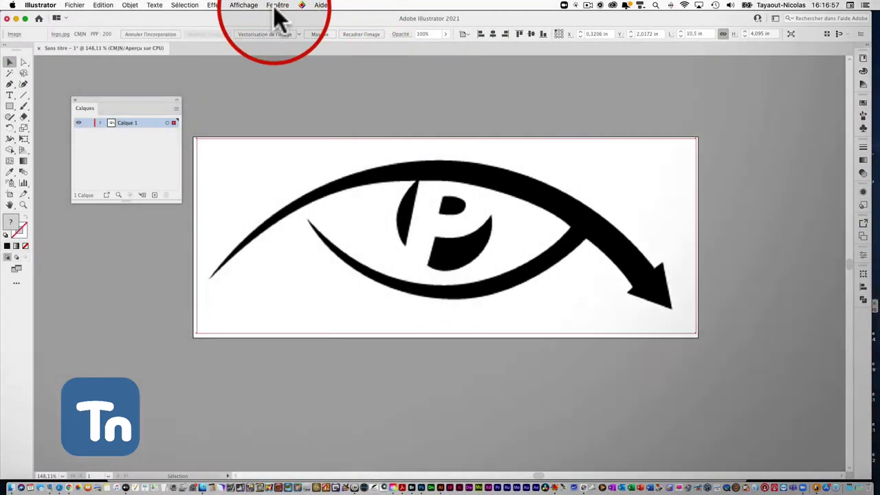
{"action": "left_click", "coordinate": [277, 6]}
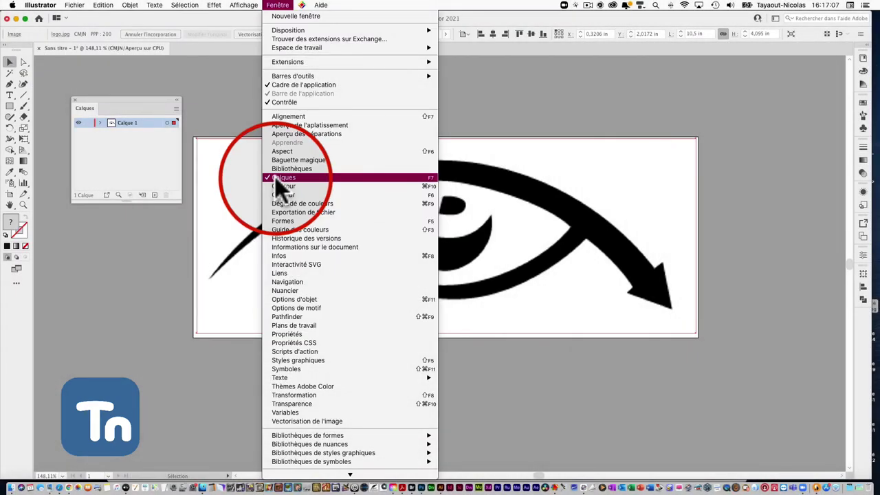
- Redisplay the Calques panel and rename layer Calque 1 to 'Logo Trace'
{"action": "left_click", "coordinate": [275, 177]}
{"action": "left_click", "coordinate": [277, 5]}
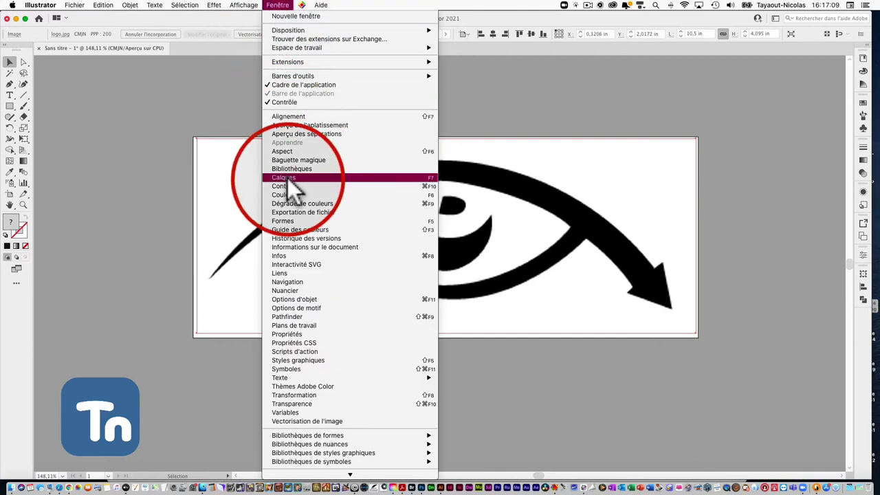
{"action": "left_click", "coordinate": [288, 179]}
{"action": "left_click_drag", "start_coordinate": [140, 97], "coordinate": [148, 97]}
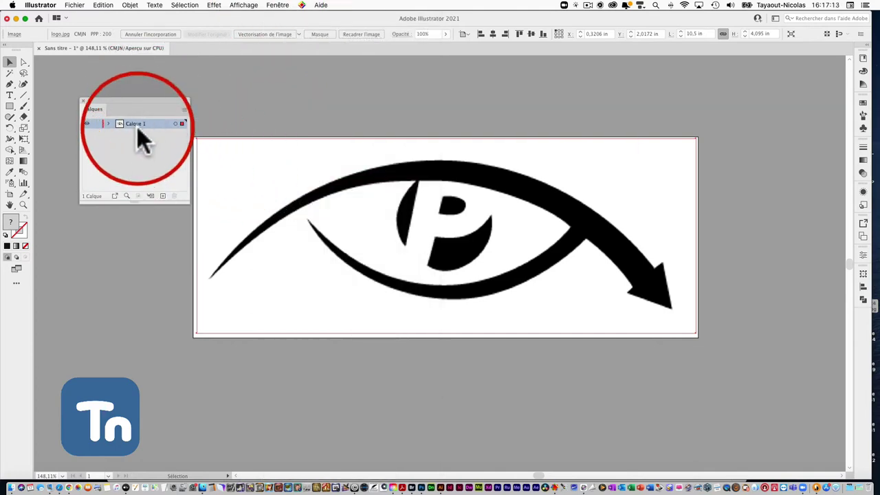
{"action": "double_click", "coordinate": [136, 123]}
{"action": "type", "text": "Logo Trace"}
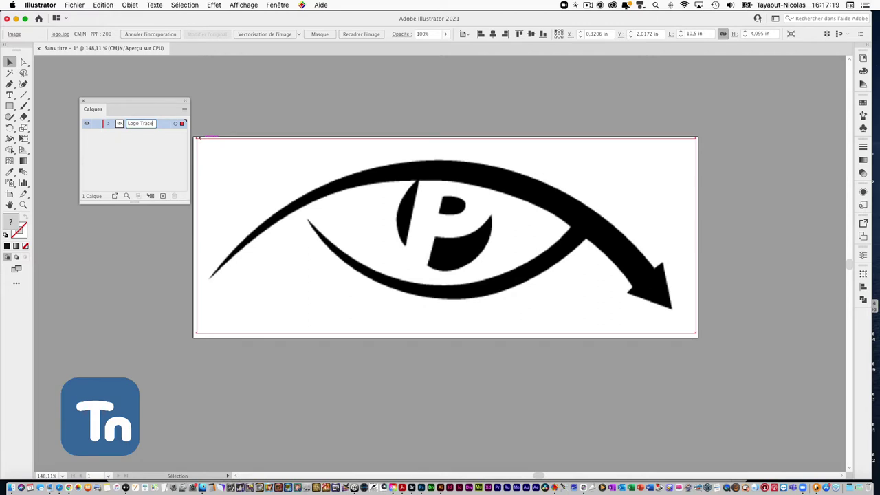
{"action": "double_click", "coordinate": [134, 123]}
- Make Logo Trace a template layer with images dimmed to 25%, then lock it
{"action": "double_click", "coordinate": [118, 123]}
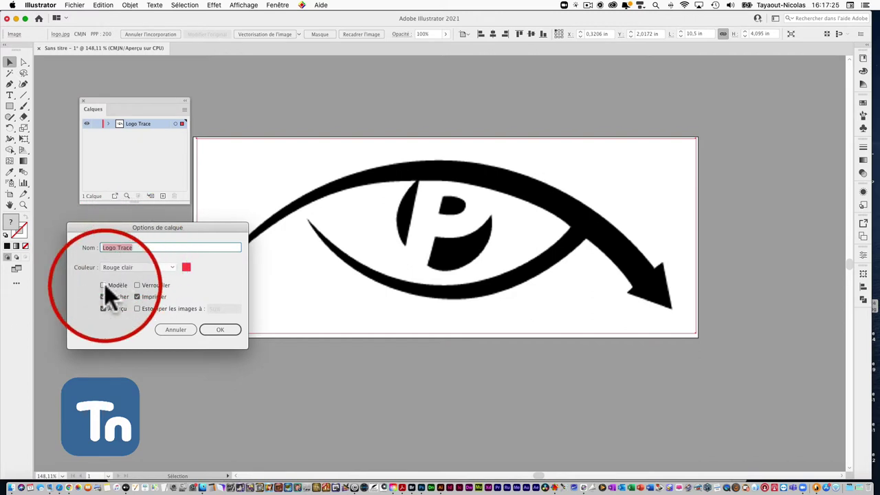
{"action": "left_click", "coordinate": [103, 285]}
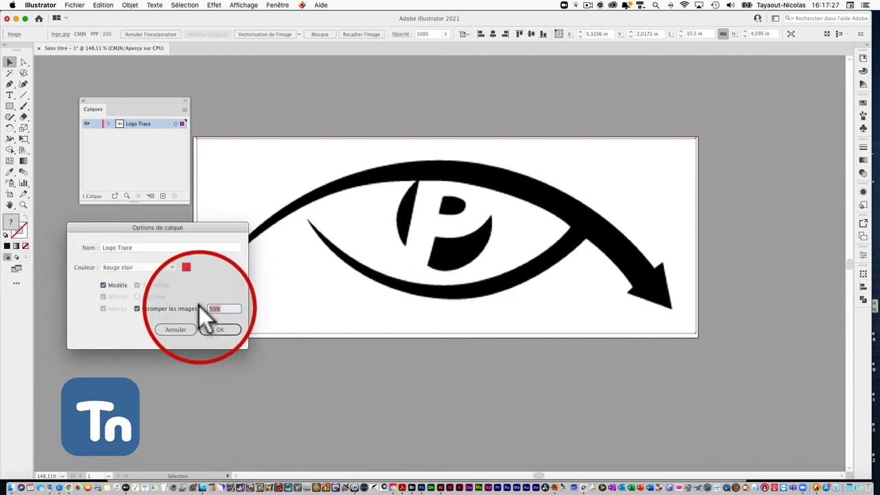
{"action": "type", "text": "25"}
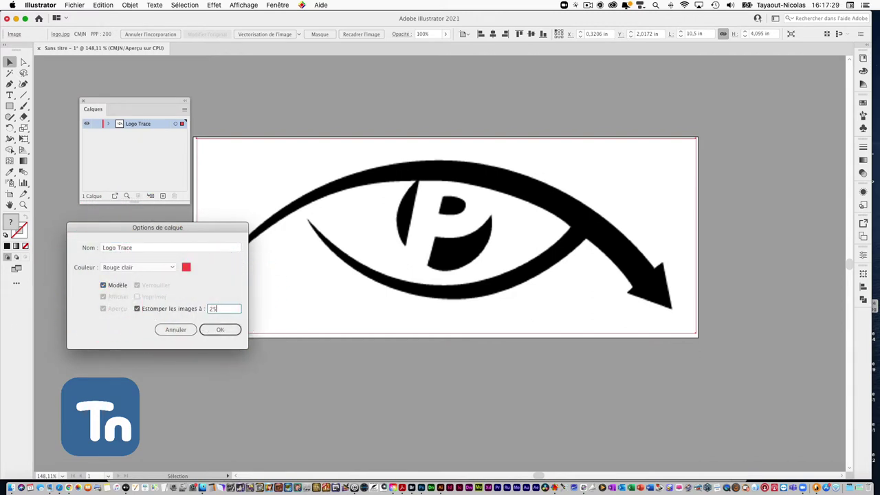
{"action": "left_click", "coordinate": [220, 329]}
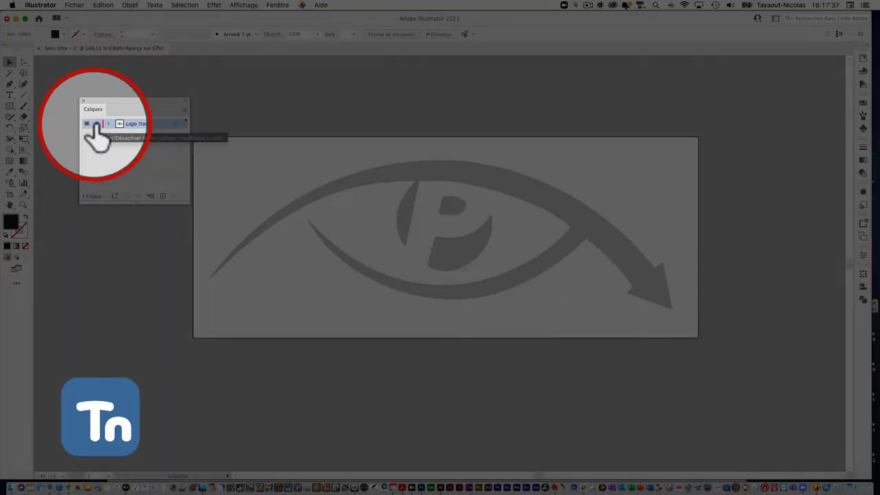
{"action": "left_click", "coordinate": [96, 125]}
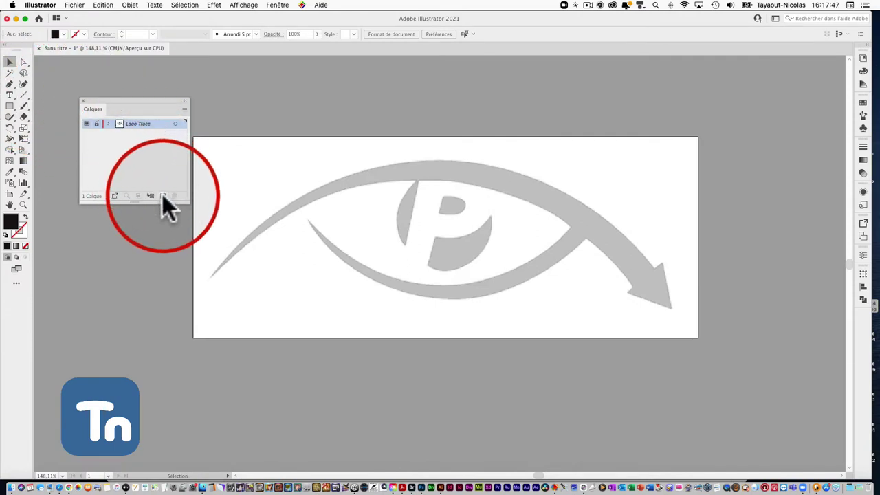
- Add a new layer named 'Logo' above the Logo Trace template
{"action": "left_click", "coordinate": [162, 195]}
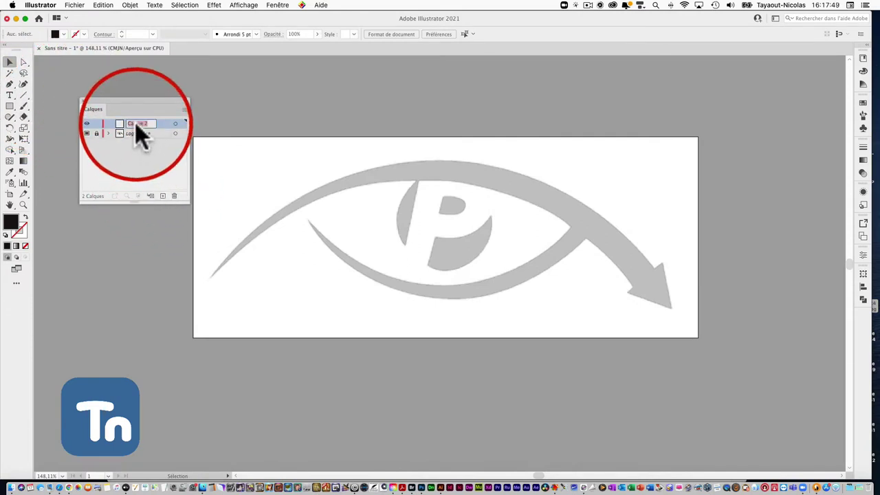
{"action": "type", "text": "Logo"}
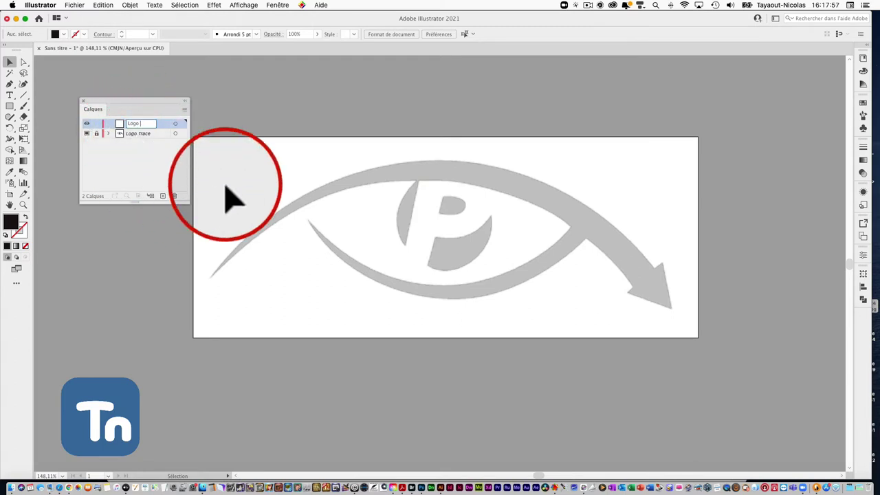
{"action": "key", "text": "Return"}
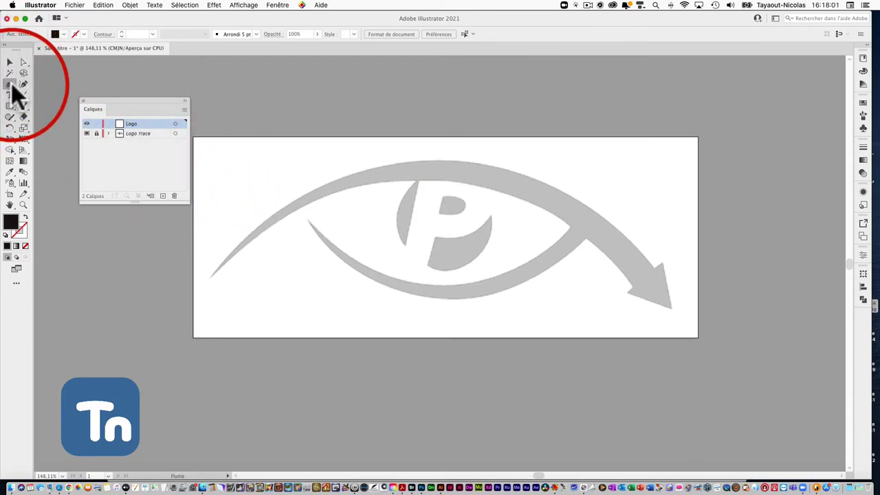
{"action": "left_click", "coordinate": [278, 5]}
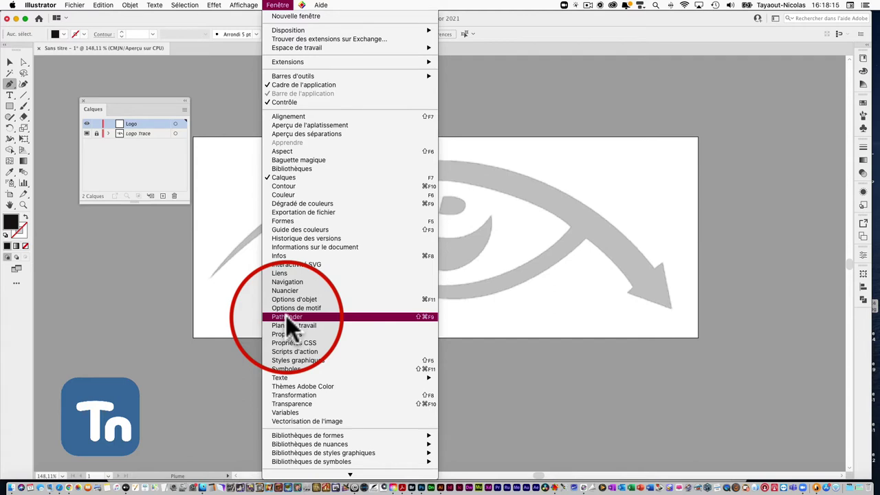
- Show the Pathfinder panel and tear off the Pen tool variants into a floating panel
{"action": "left_click", "coordinate": [286, 316]}
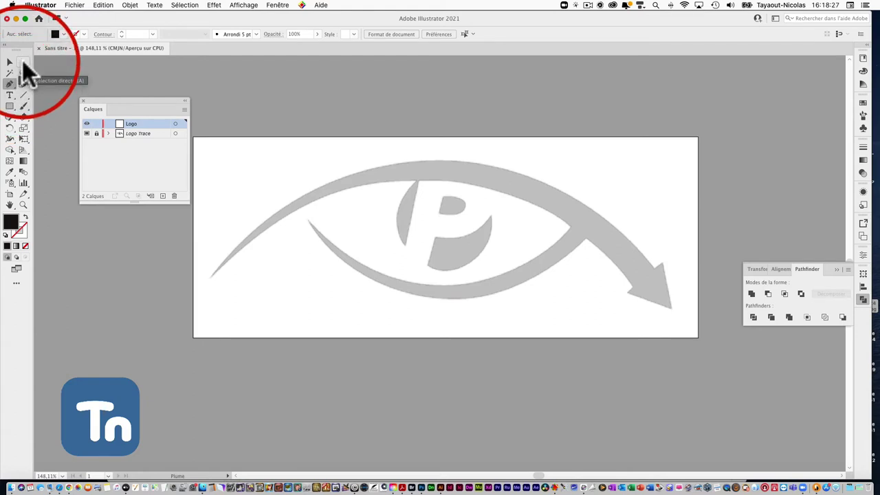
{"action": "left_click", "coordinate": [11, 85]}
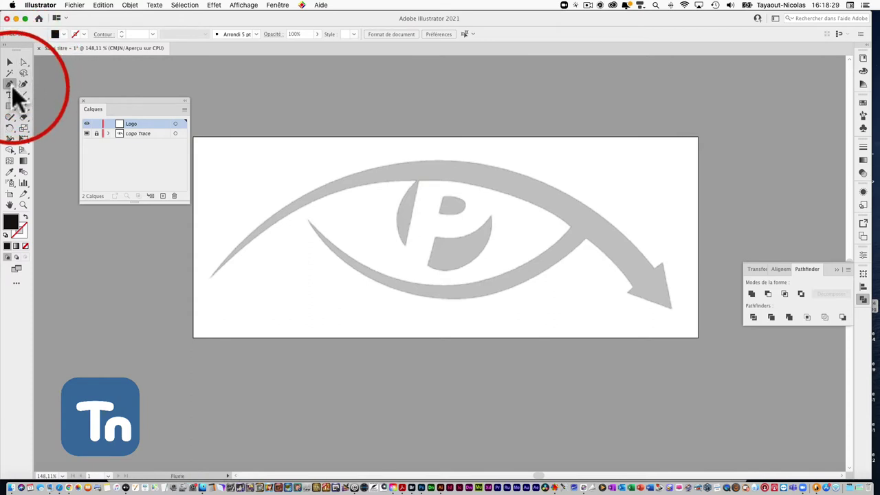
{"action": "left_click", "coordinate": [10, 84]}
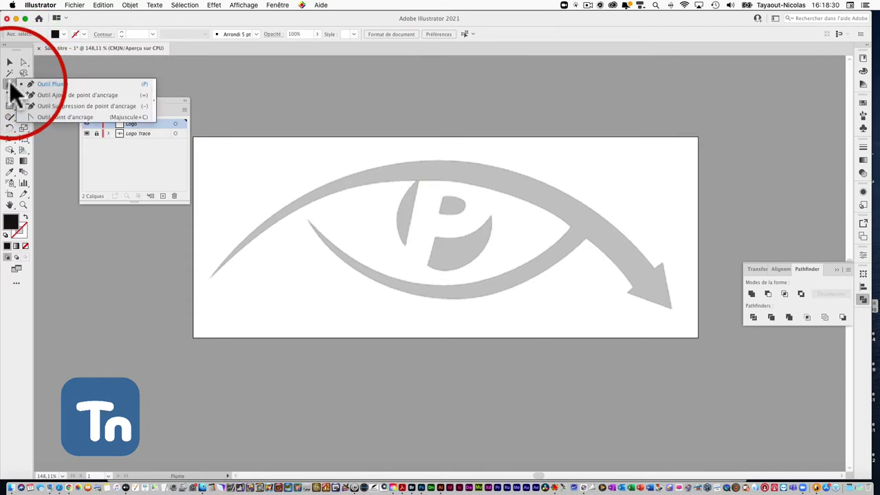
{"action": "left_click", "coordinate": [154, 96]}
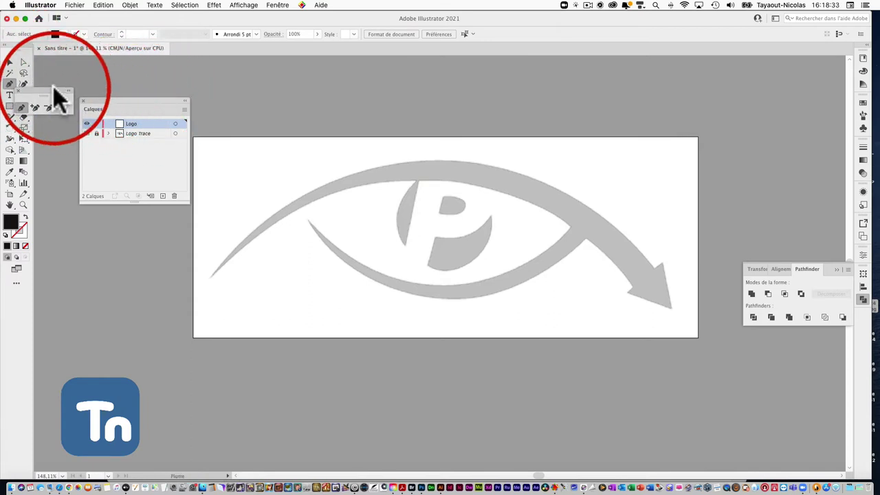
{"action": "left_click_drag", "start_coordinate": [162, 98], "coordinate": [252, 101]}
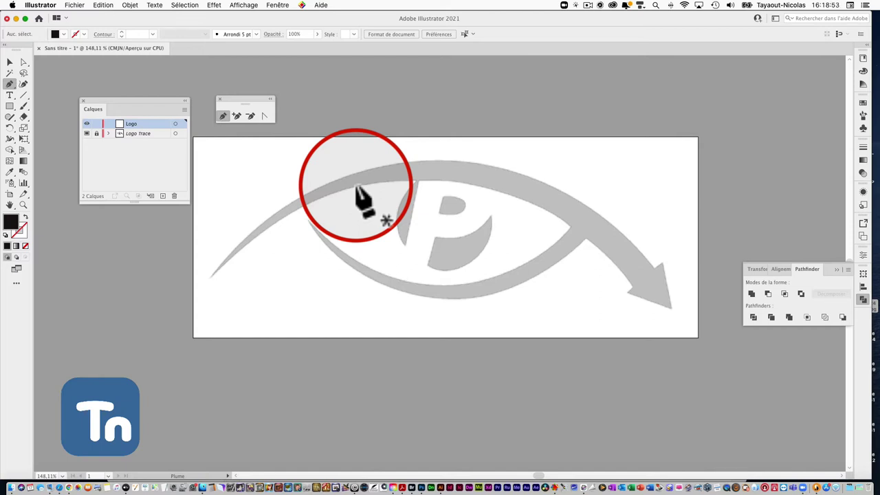
{"action": "scroll", "coordinate": [357, 189], "scroll_direction": "right", "scroll_amount": 2}
{"action": "scroll", "coordinate": [349, 190], "scroll_direction": "right", "scroll_amount": 2}
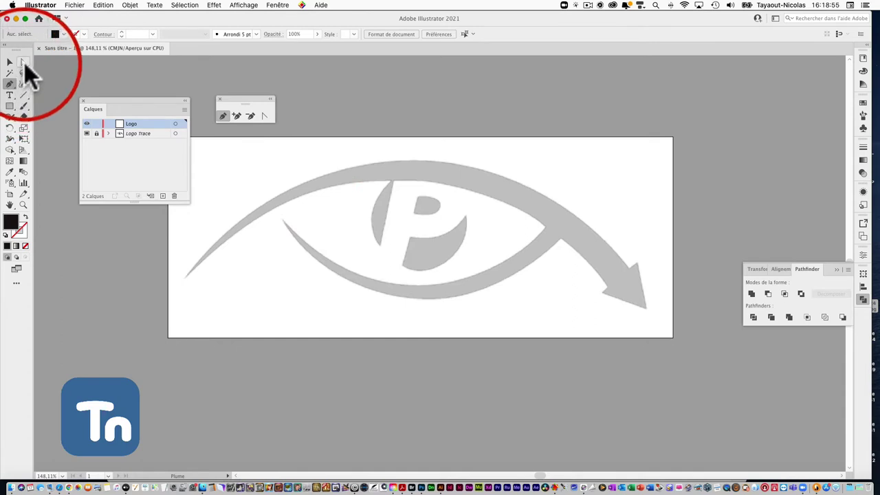
{"action": "left_click", "coordinate": [10, 106]}
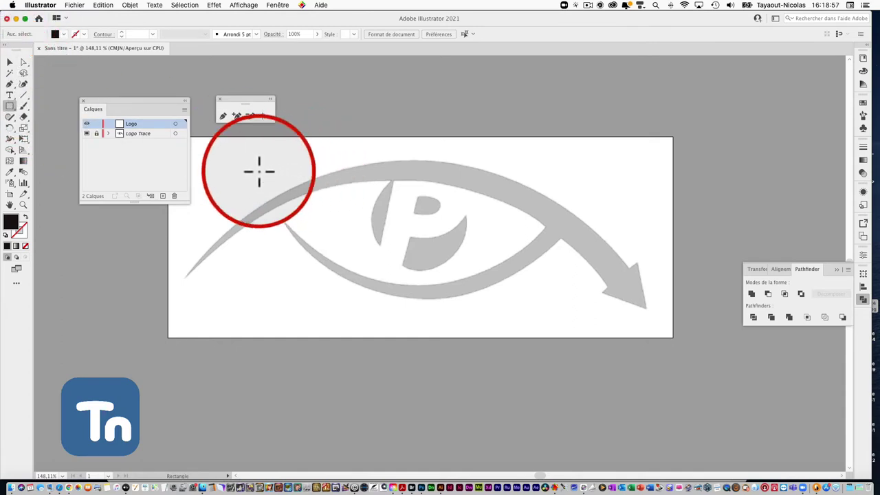
{"action": "left_click_drag", "start_coordinate": [256, 169], "coordinate": [347, 247]}
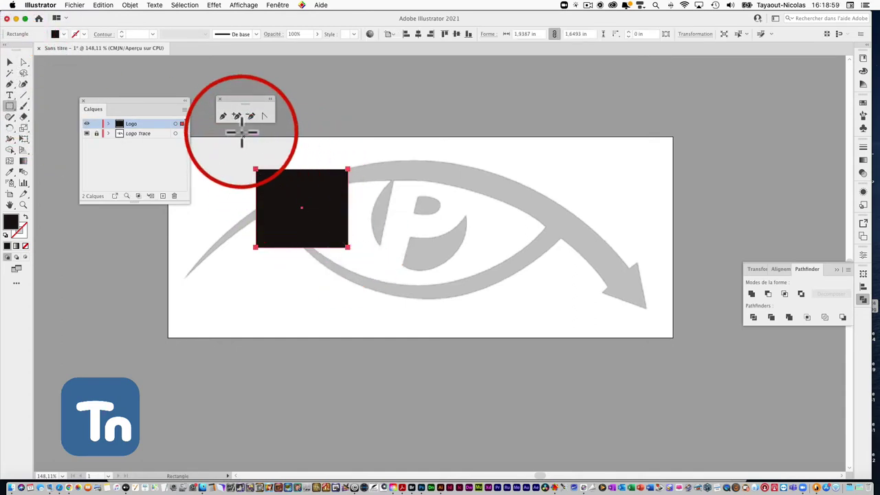
{"action": "left_click", "coordinate": [264, 115]}
{"action": "left_click_drag", "start_coordinate": [348, 169], "coordinate": [389, 202]}
{"action": "mouse_move", "coordinate": [348, 246]}
{"action": "left_mouse_down"}
{"action": "mouse_move", "coordinate": [226, 211]}
{"action": "mouse_move", "coordinate": [247, 177]}
{"action": "mouse_move", "coordinate": [290, 145]}
{"action": "left_mouse_up"}
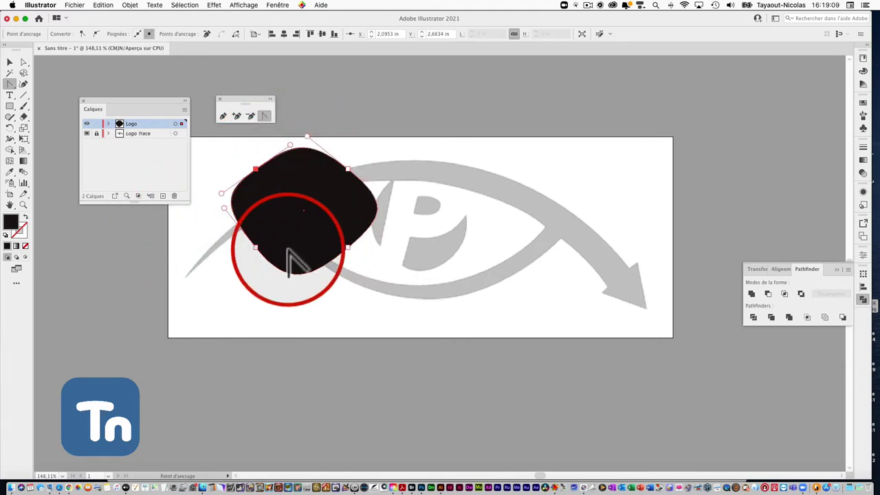
{"action": "left_click_drag", "start_coordinate": [315, 249], "coordinate": [359, 214]}
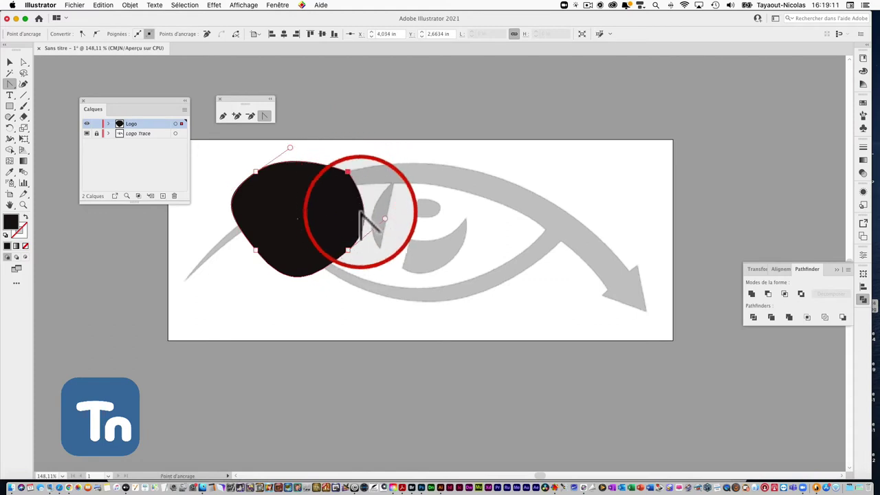
{"action": "left_click", "coordinate": [349, 250]}
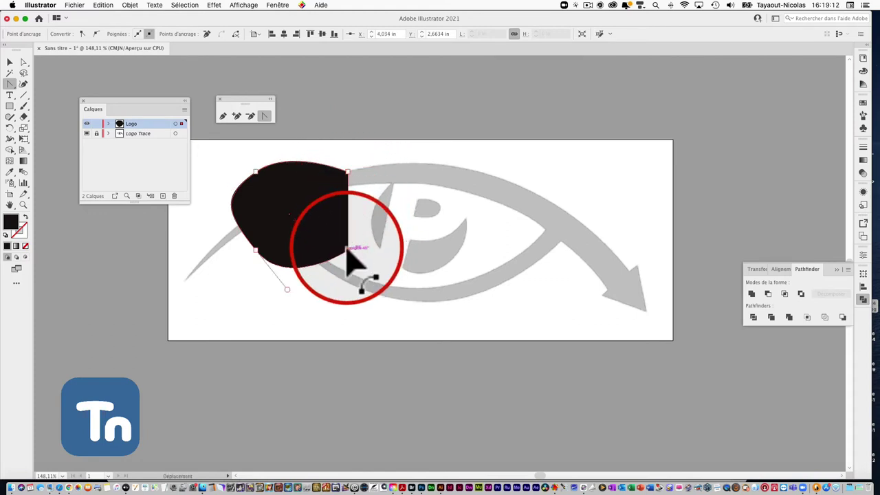
{"action": "left_click", "coordinate": [255, 249]}
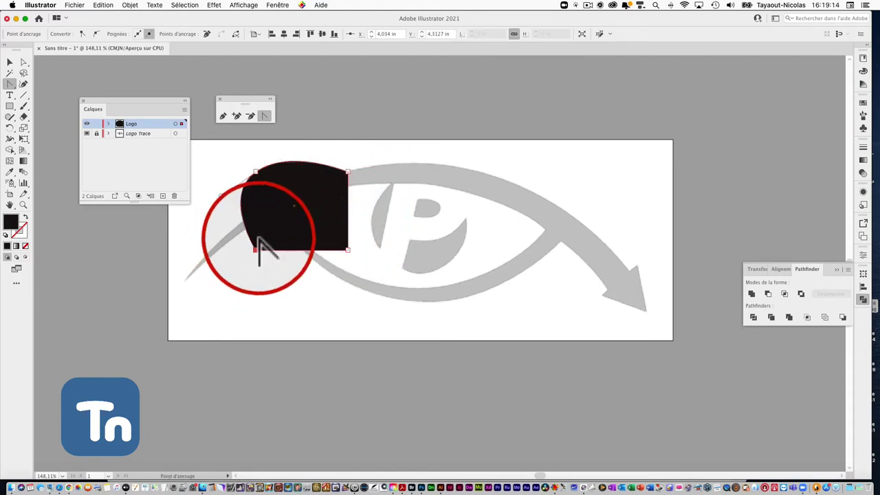
{"action": "left_click", "coordinate": [255, 172]}
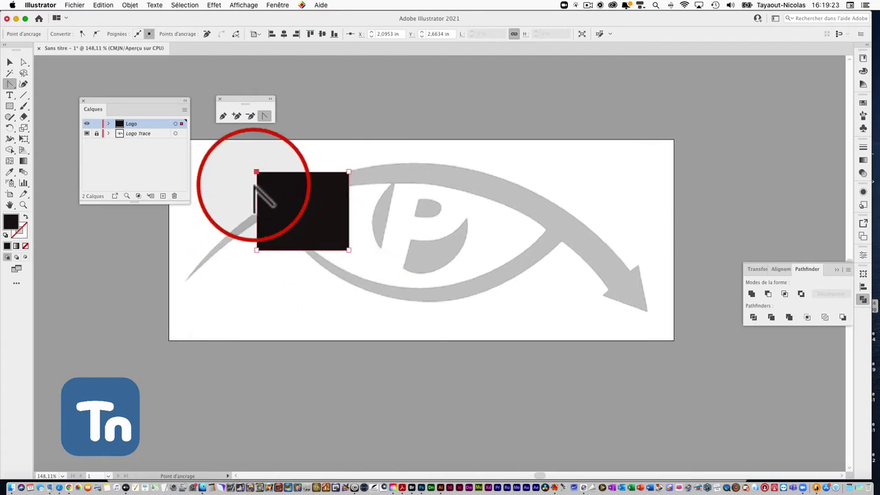
{"action": "key", "text": "Delete"}
{"action": "key", "text": "Delete"}
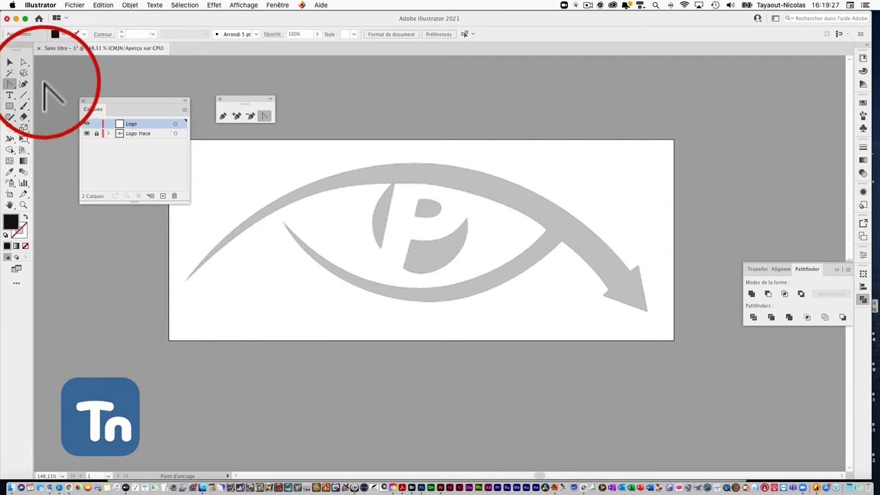
{"action": "left_click", "coordinate": [24, 61]}
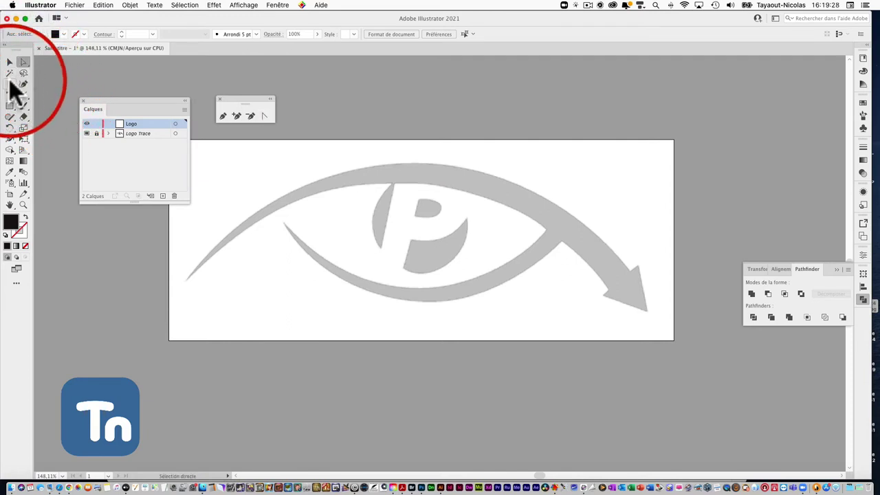
{"action": "left_click", "coordinate": [222, 115]}
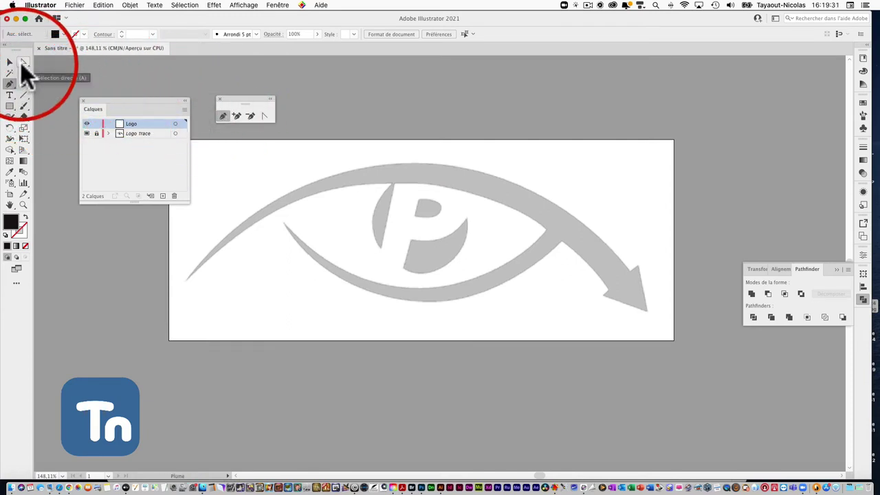
- Draw a black square at the artboard's upper left and add an anchor on its top edge
{"action": "left_click", "coordinate": [15, 102]}
{"action": "left_click_drag", "start_coordinate": [213, 162], "coordinate": [285, 227]}
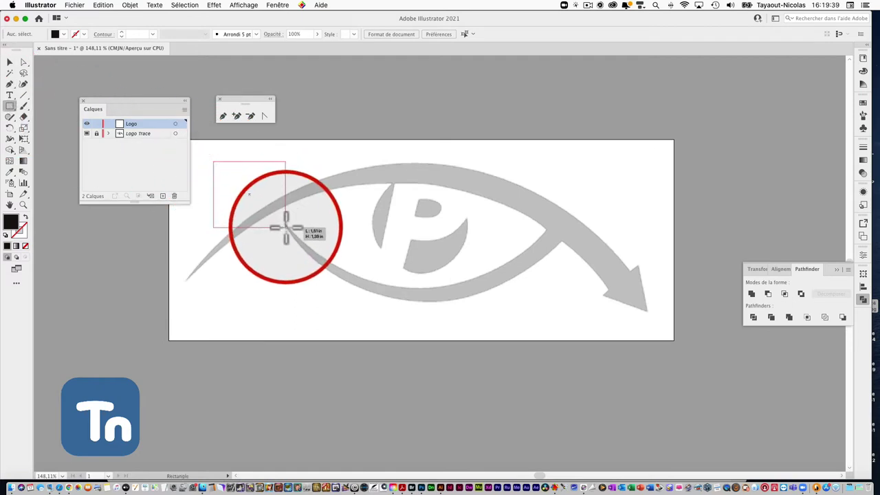
{"action": "left_click", "coordinate": [223, 114]}
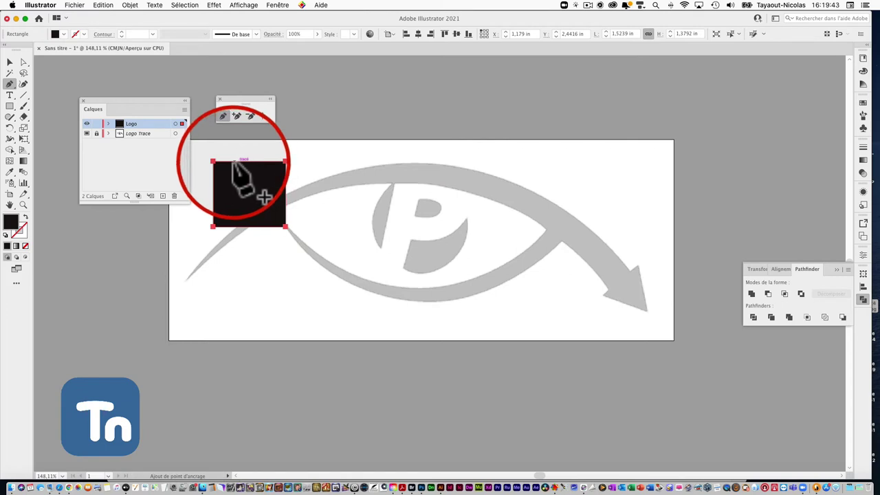
{"action": "left_click", "coordinate": [249, 161]}
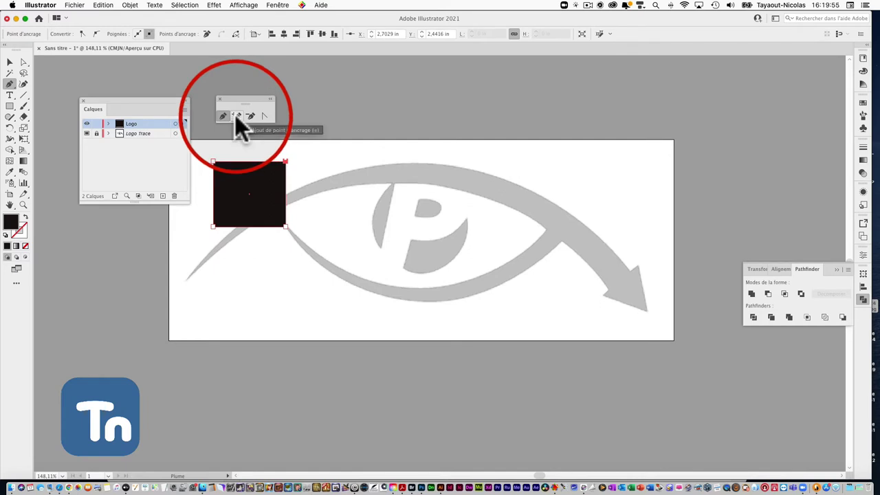
- Try curving the square's top-right corner with Convert Anchor Point, then undo it
{"action": "left_click", "coordinate": [235, 115]}
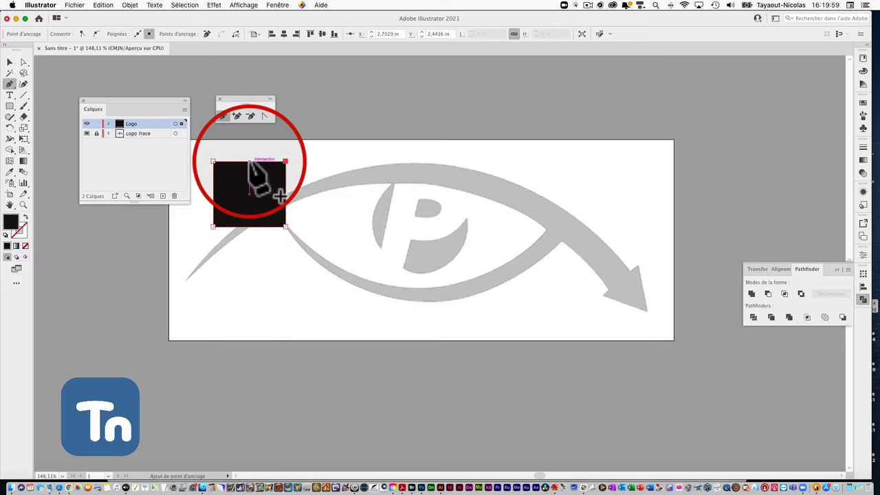
{"action": "left_click", "coordinate": [265, 114]}
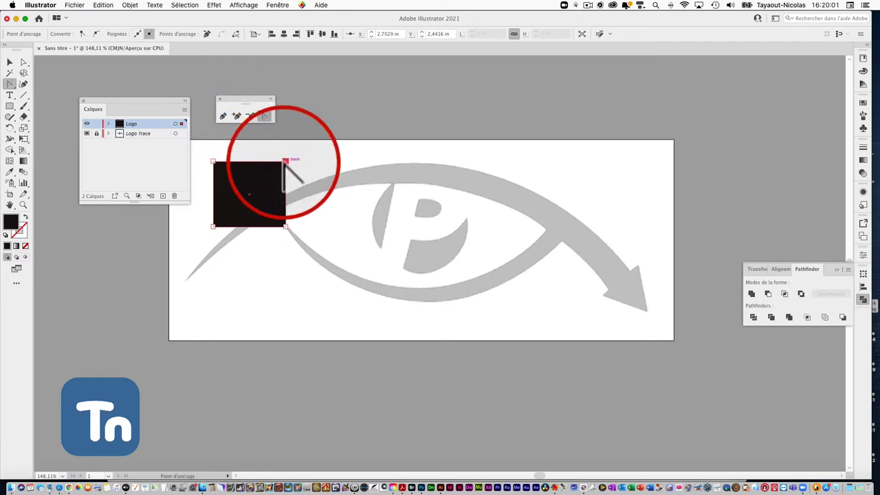
{"action": "left_click", "coordinate": [222, 115]}
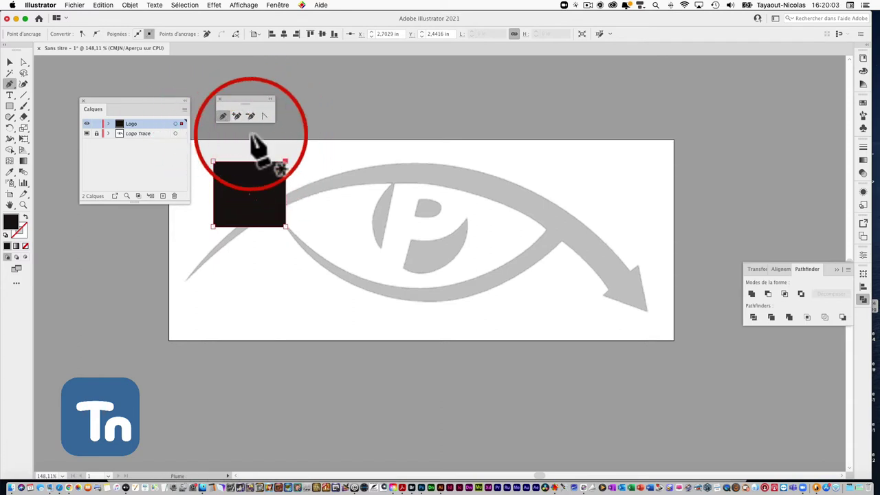
{"action": "key", "text": "alt"}
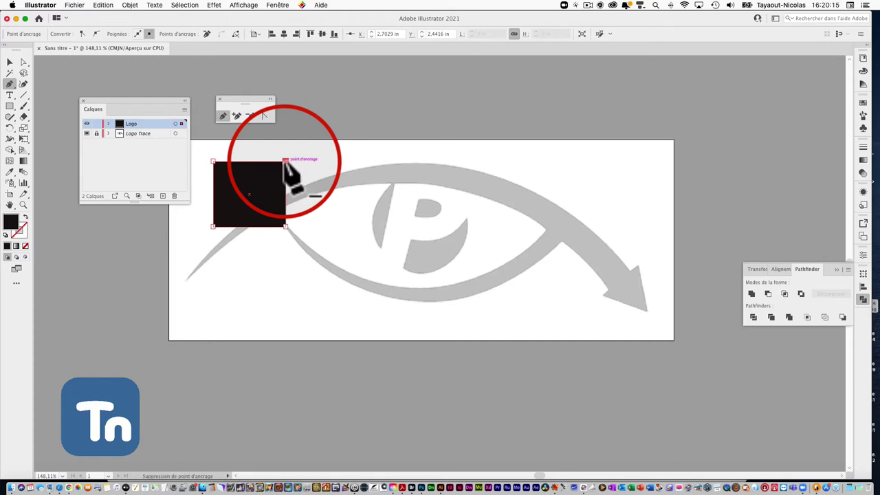
{"action": "left_click_drag", "start_coordinate": [286, 161], "coordinate": [313, 177]}
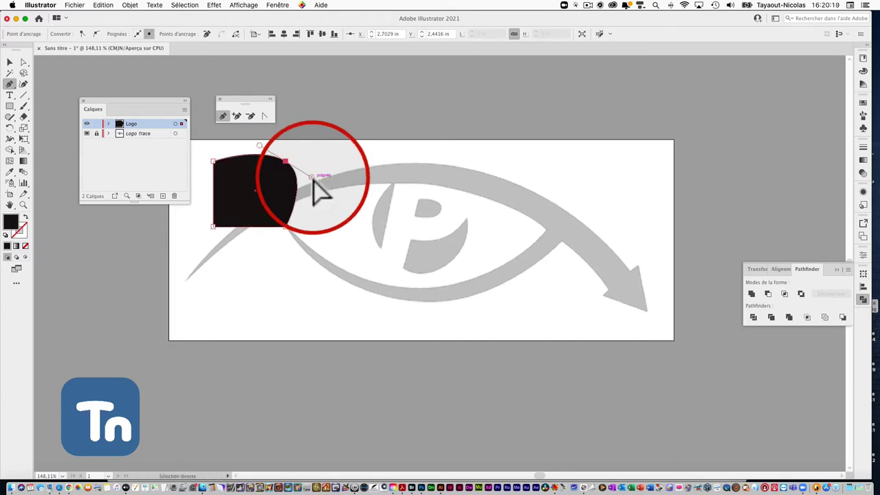
{"action": "key", "text": "ctrl+z"}
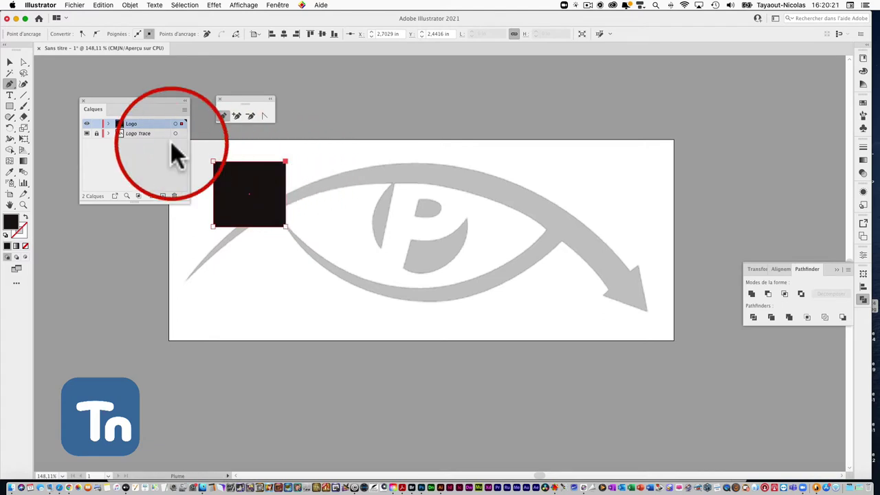
- Nudge the square right, drag its top-right corner outward, then delete the whole shape
{"action": "left_click", "coordinate": [12, 66]}
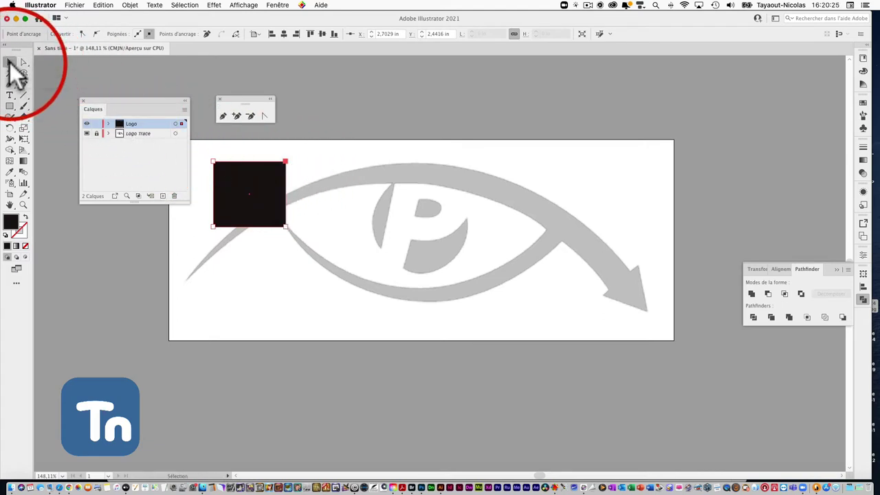
{"action": "left_click_drag", "start_coordinate": [244, 178], "coordinate": [268, 183]}
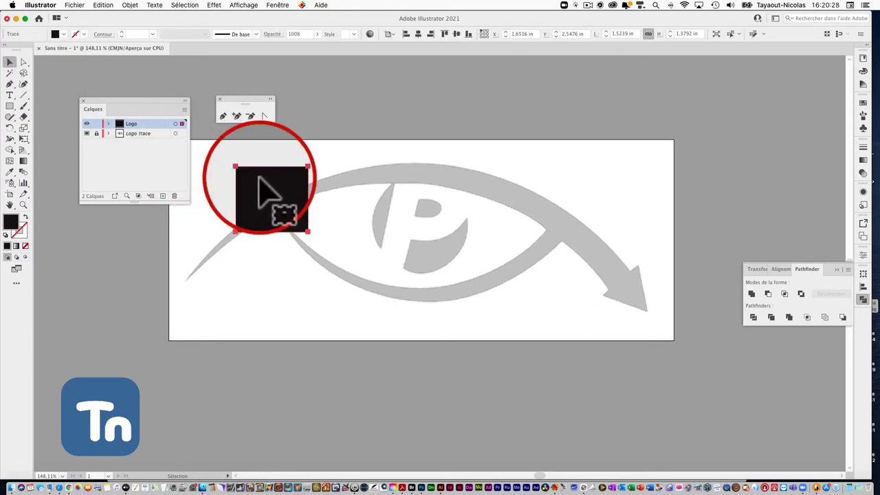
{"action": "left_click", "coordinate": [23, 63]}
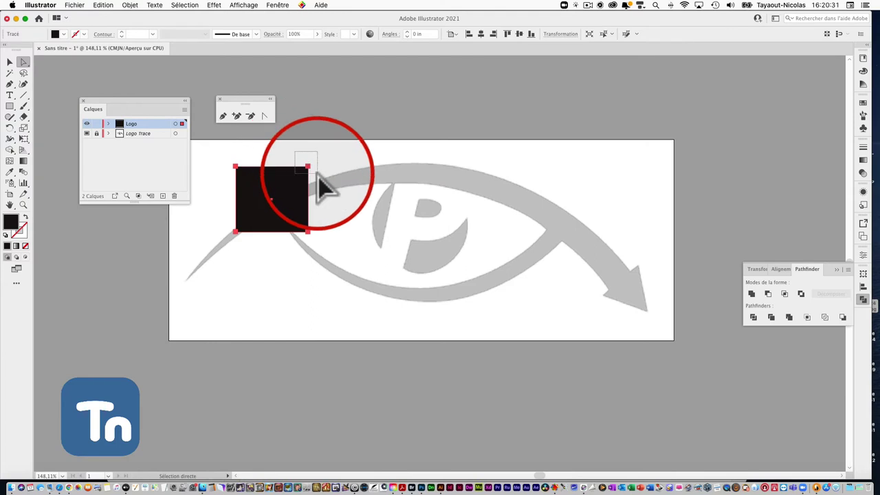
{"action": "mouse_move", "coordinate": [308, 166]}
{"action": "left_mouse_down"}
{"action": "mouse_move", "coordinate": [354, 175]}
{"action": "mouse_move", "coordinate": [358, 167]}
{"action": "left_mouse_up"}
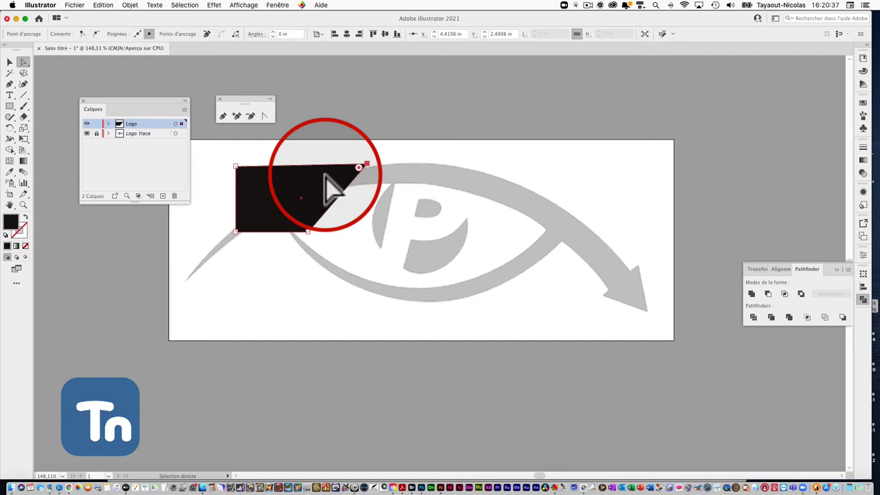
{"action": "key", "text": "Delete"}
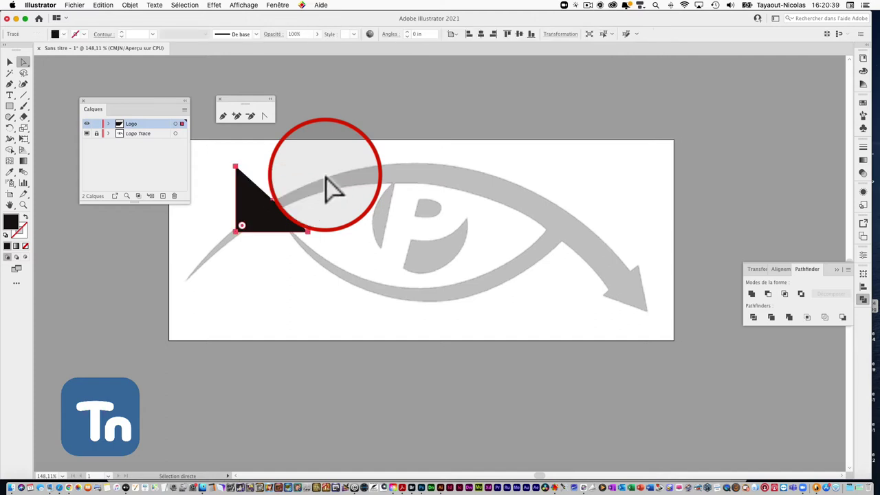
{"action": "key", "text": "Delete"}
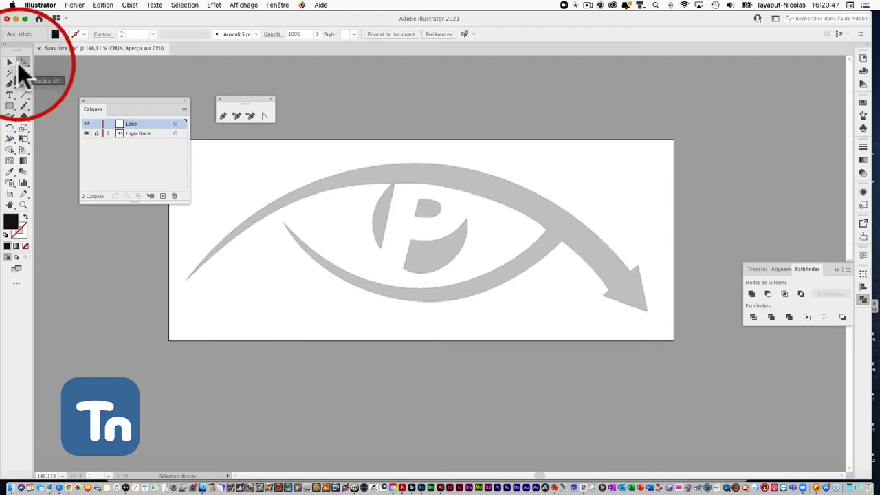
{"action": "left_click", "coordinate": [138, 123]}
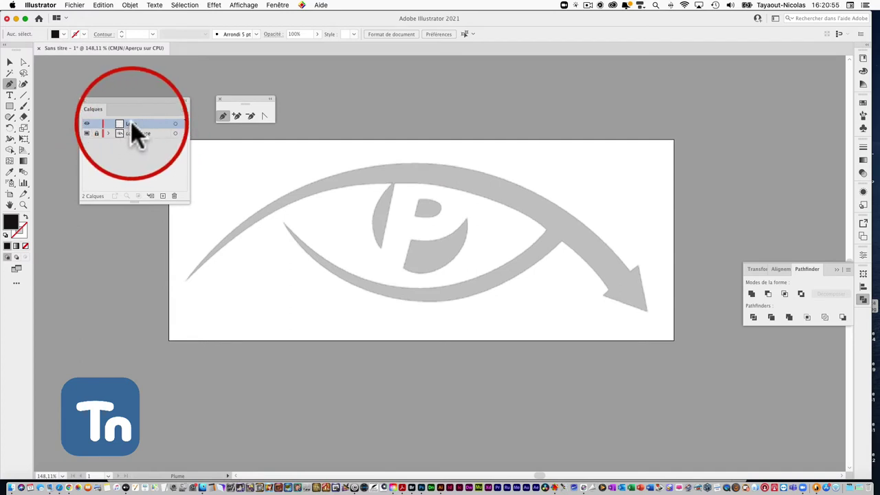
{"action": "left_click", "coordinate": [146, 134]}
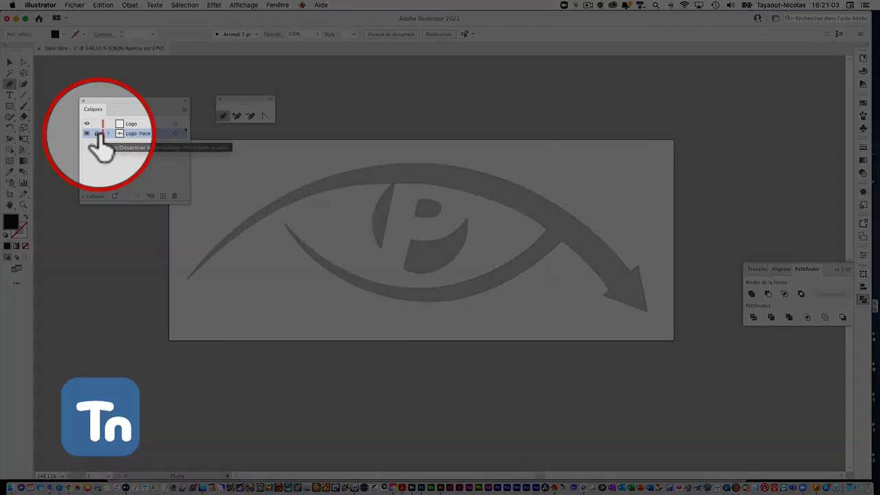
{"action": "left_click", "coordinate": [99, 132]}
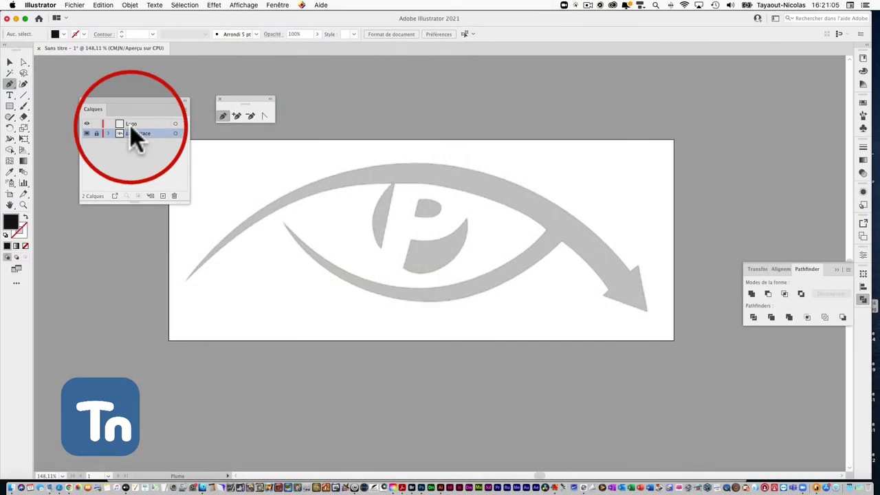
{"action": "left_click", "coordinate": [130, 125]}
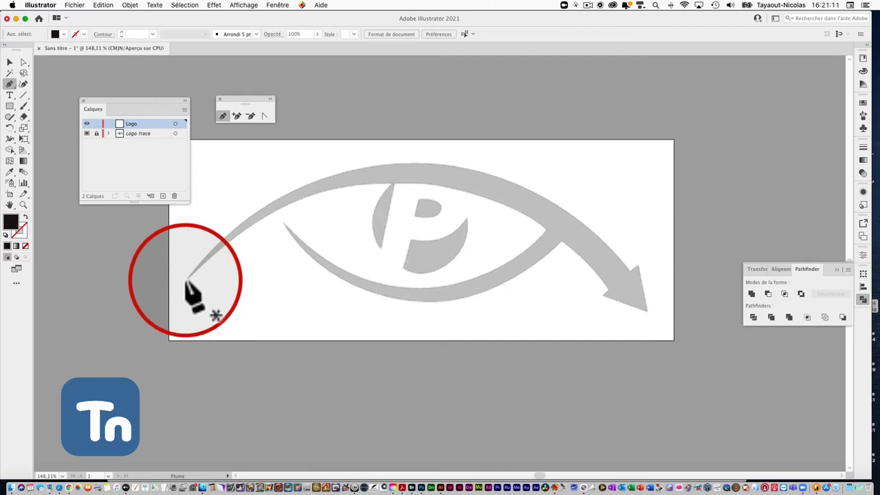
- Draw a curve from the swoosh's left tip to the arrow tip, fitted to the outer arc
{"action": "mouse_move", "coordinate": [186, 280]}
{"action": "left_mouse_down"}
{"action": "mouse_move", "coordinate": [251, 217]}
{"action": "mouse_move", "coordinate": [248, 209]}
{"action": "mouse_move", "coordinate": [330, 197]}
{"action": "mouse_move", "coordinate": [275, 197]}
{"action": "mouse_move", "coordinate": [268, 181]}
{"action": "mouse_move", "coordinate": [242, 204]}
{"action": "mouse_move", "coordinate": [282, 191]}
{"action": "mouse_move", "coordinate": [278, 181]}
{"action": "mouse_move", "coordinate": [263, 190]}
{"action": "mouse_move", "coordinate": [276, 181]}
{"action": "left_mouse_up"}
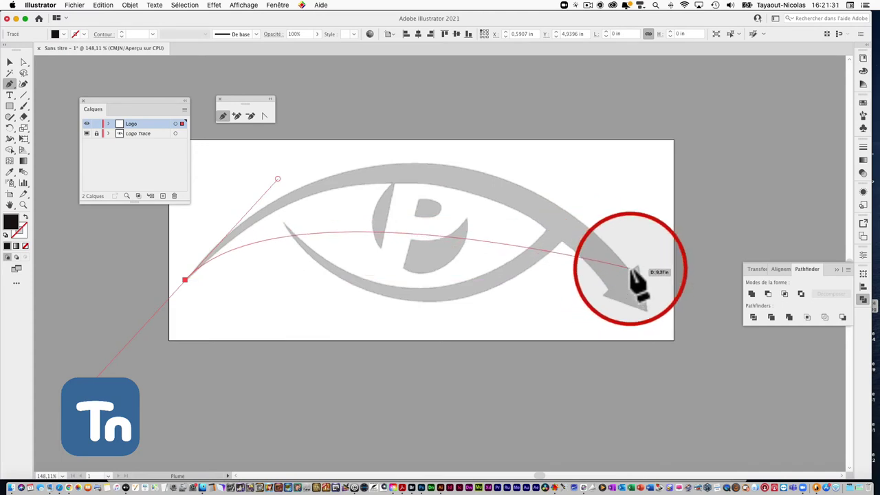
{"action": "left_click_drag", "start_coordinate": [629, 271], "coordinate": [694, 369]}
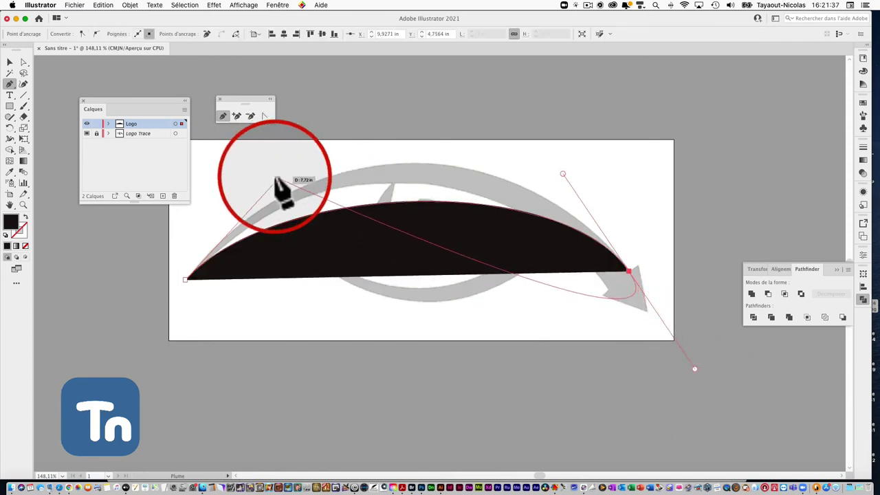
{"action": "key", "text": "super"}
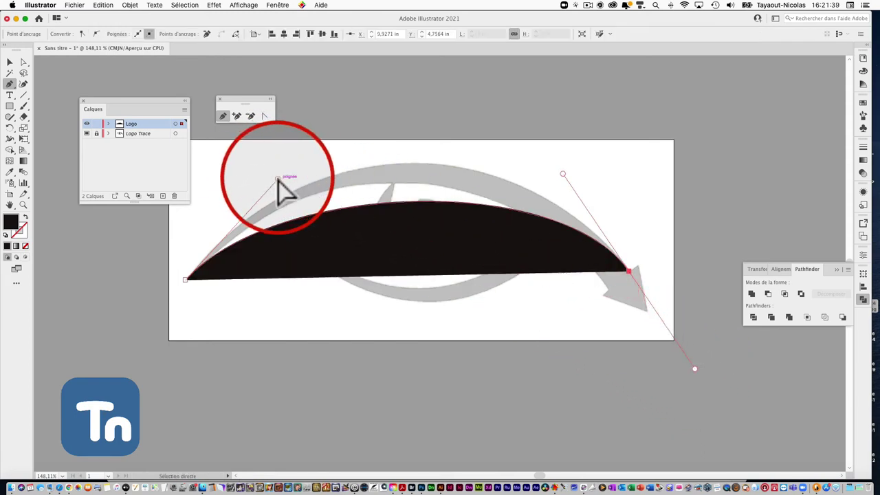
{"action": "left_click_drag", "start_coordinate": [277, 179], "coordinate": [323, 94]}
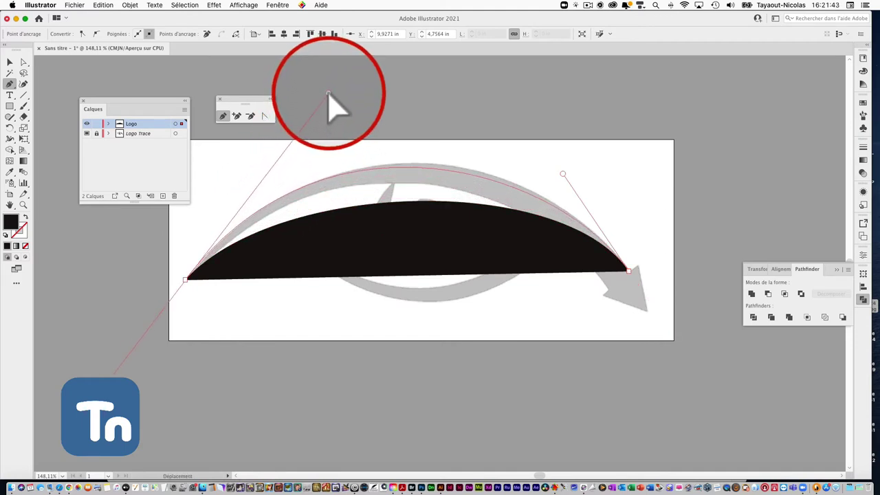
{"action": "left_click_drag", "start_coordinate": [323, 94], "coordinate": [328, 92]}
{"action": "left_click", "coordinate": [554, 177]}
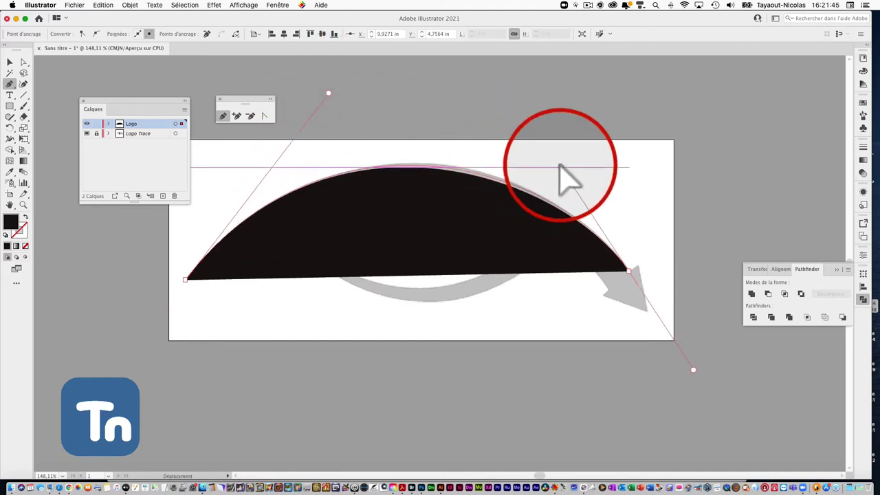
{"action": "left_click_drag", "start_coordinate": [555, 178], "coordinate": [560, 165]}
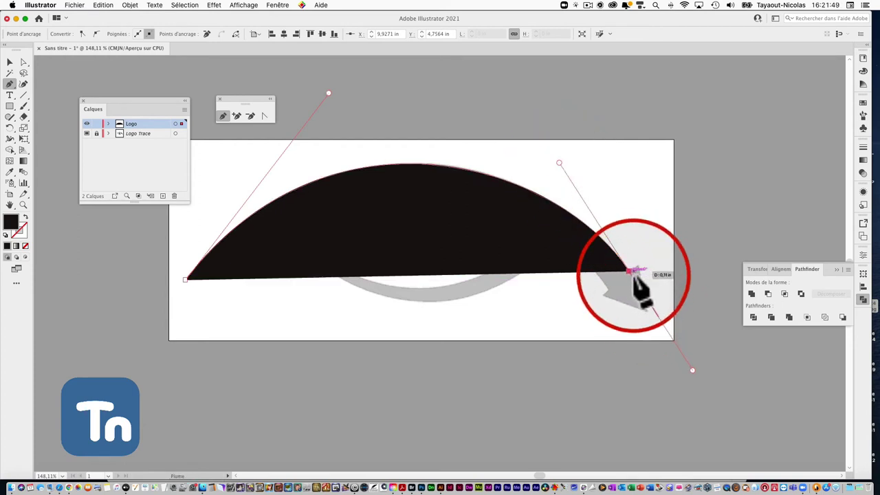
{"action": "left_click_drag", "start_coordinate": [628, 270], "coordinate": [692, 371]}
- Make the arrow-tip anchor a corner and extend the path to the arrowhead's lower point
{"action": "key", "text": "alt"}
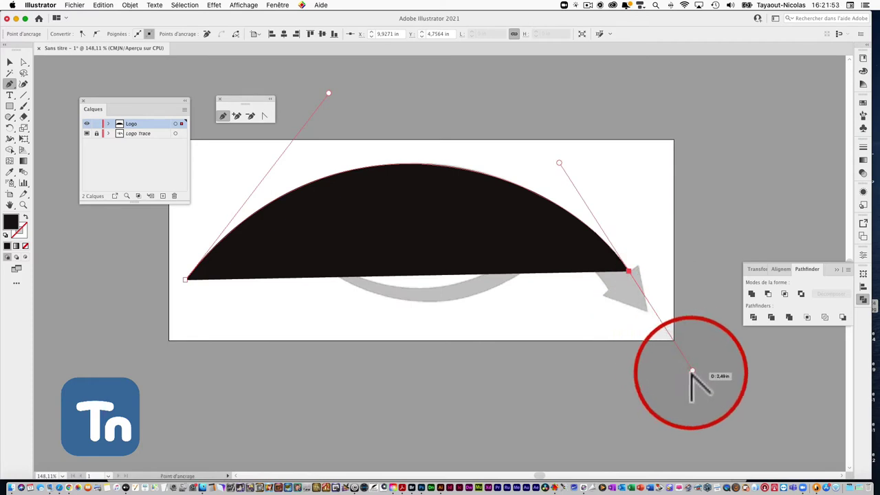
{"action": "left_click", "coordinate": [629, 270]}
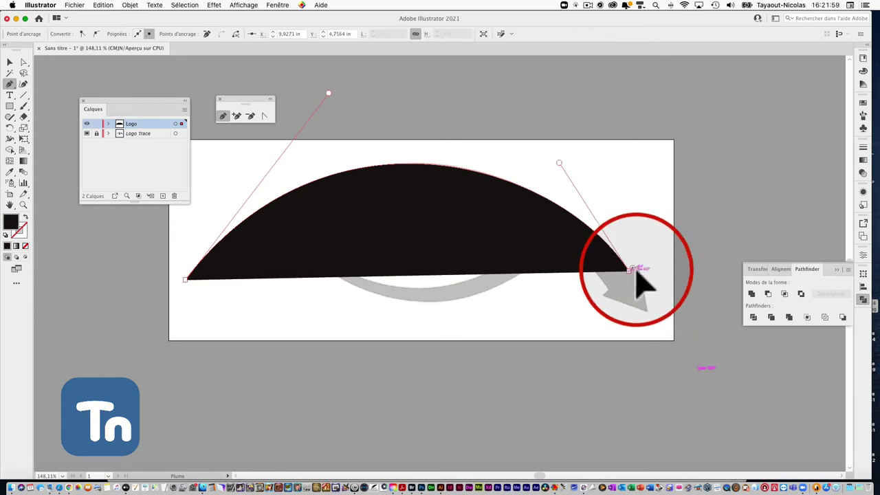
{"action": "left_click", "coordinate": [630, 270]}
{"action": "left_click_drag", "start_coordinate": [632, 271], "coordinate": [639, 268]}
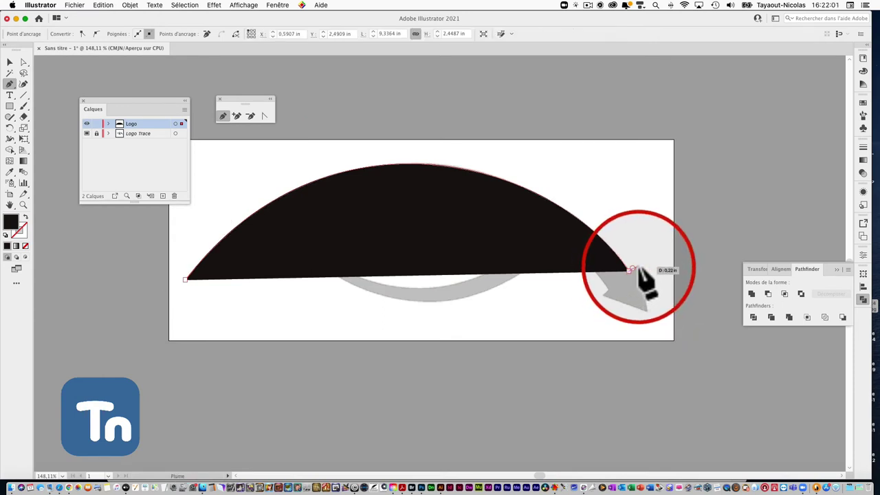
{"action": "mouse_move", "coordinate": [635, 266]}
{"action": "left_mouse_down"}
{"action": "mouse_move", "coordinate": [648, 330]}
{"action": "mouse_move", "coordinate": [607, 298]}
{"action": "left_mouse_up"}
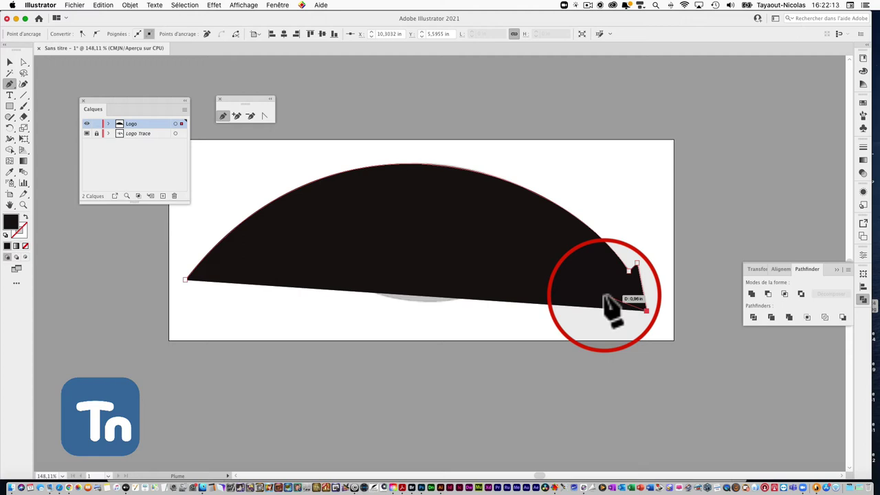
{"action": "left_click_drag", "start_coordinate": [609, 308], "coordinate": [301, 308]}
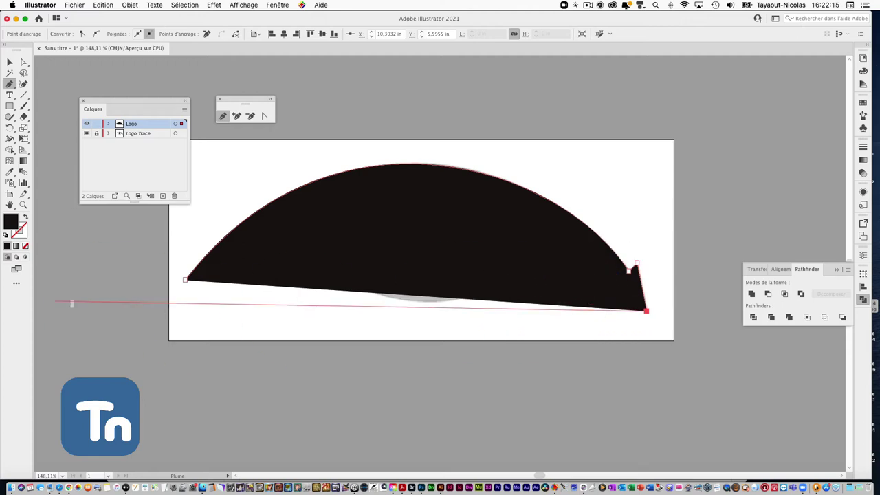
{"action": "left_click_drag", "start_coordinate": [56, 196], "coordinate": [17, 233]}
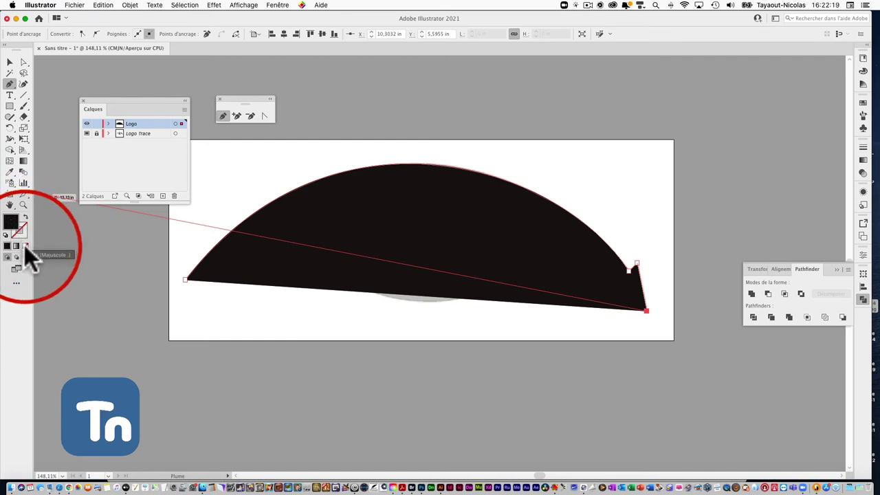
- Set the fill to None and continue the Pen outline around the arrowhead to its inner corner
{"action": "left_click", "coordinate": [24, 245]}
{"action": "left_click_drag", "start_coordinate": [212, 228], "coordinate": [213, 229]}
{"action": "left_click_drag", "start_coordinate": [643, 302], "coordinate": [605, 297]}
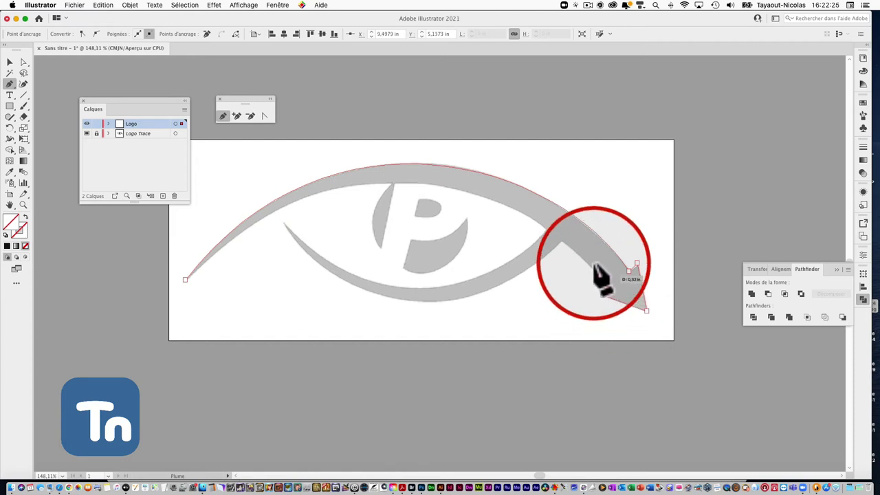
{"action": "left_click_drag", "start_coordinate": [605, 291], "coordinate": [607, 288]}
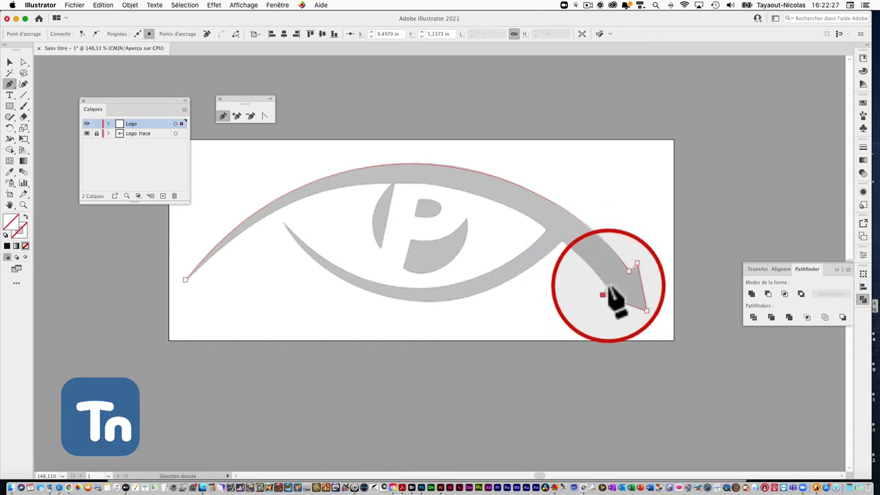
{"action": "mouse_move", "coordinate": [608, 290]}
{"action": "left_mouse_down"}
{"action": "mouse_move", "coordinate": [617, 289]}
{"action": "mouse_move", "coordinate": [605, 284]}
{"action": "left_mouse_up"}
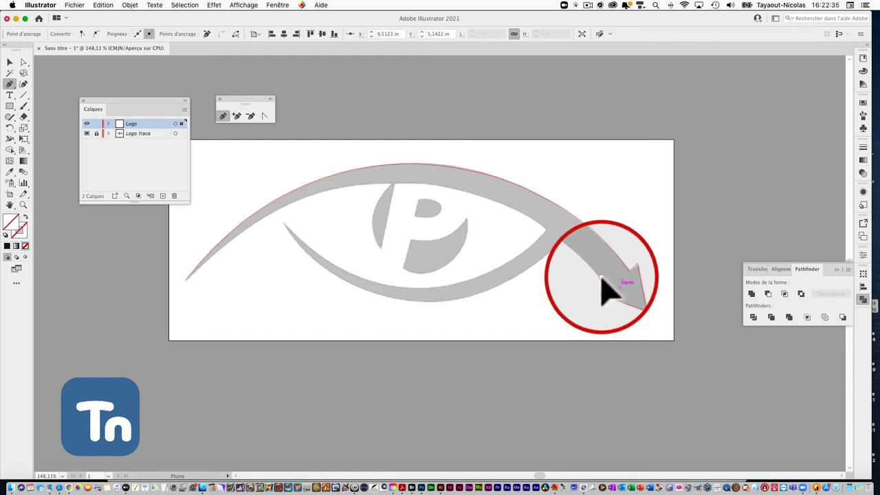
{"action": "left_click_drag", "start_coordinate": [600, 279], "coordinate": [556, 234]}
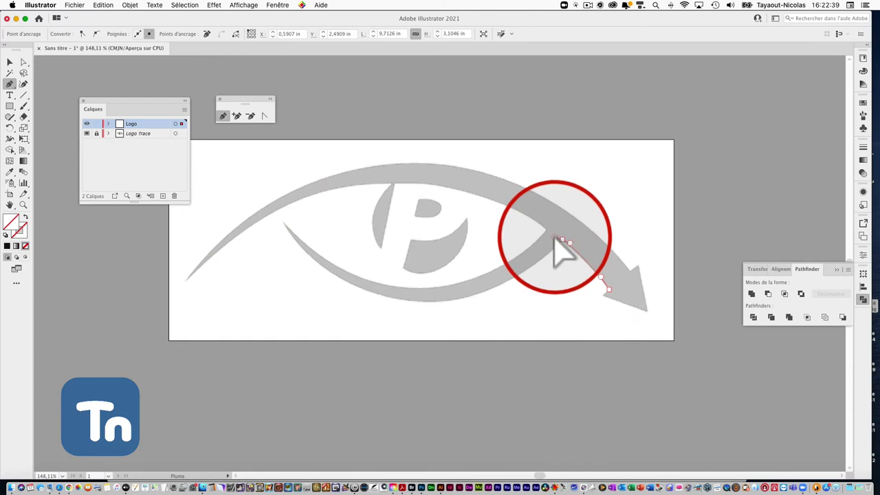
{"action": "left_click_drag", "start_coordinate": [556, 237], "coordinate": [554, 245]}
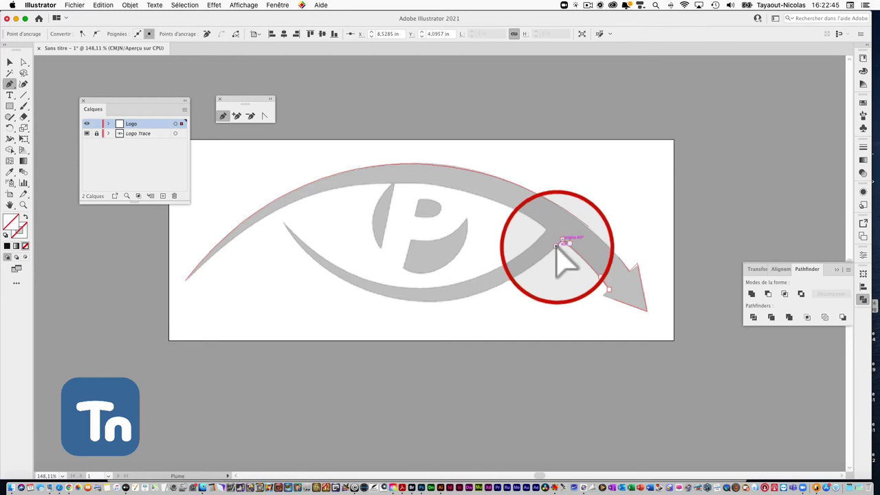
{"action": "left_click", "coordinate": [556, 245]}
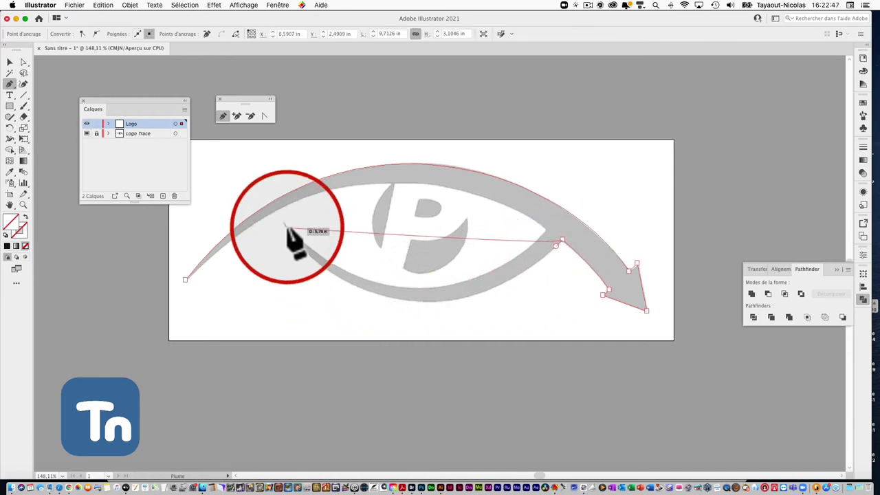
- Curve the path back along the swoosh's inner edge, refine its handles, and make the end point a corner
{"action": "left_click_drag", "start_coordinate": [283, 223], "coordinate": [240, 161]}
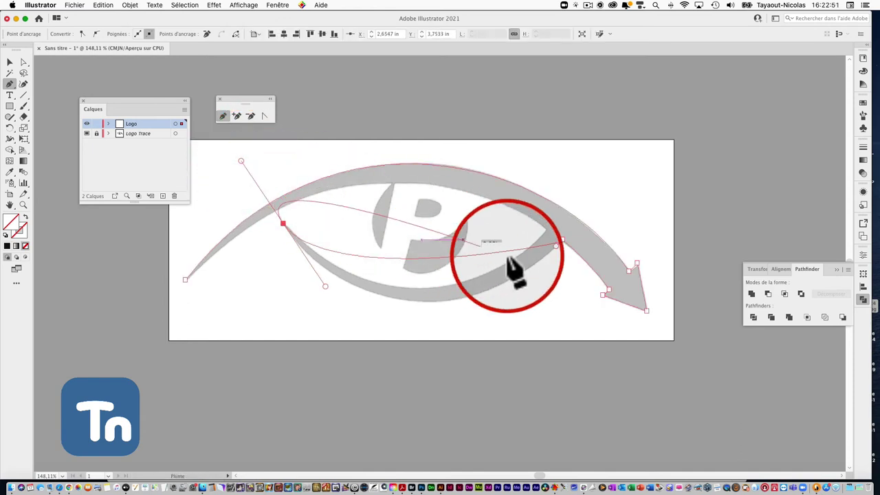
{"action": "left_click_drag", "start_coordinate": [560, 249], "coordinate": [453, 349]}
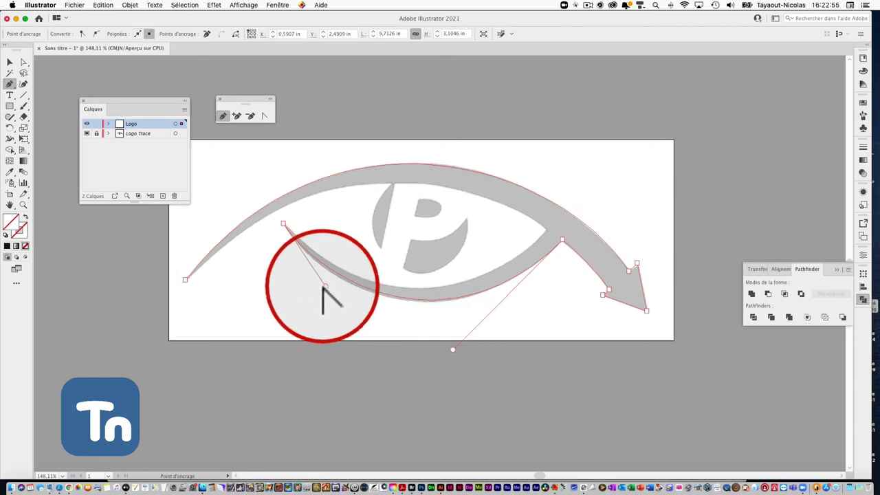
{"action": "left_click_drag", "start_coordinate": [333, 294], "coordinate": [334, 305]}
{"action": "left_click_drag", "start_coordinate": [283, 223], "coordinate": [308, 246]}
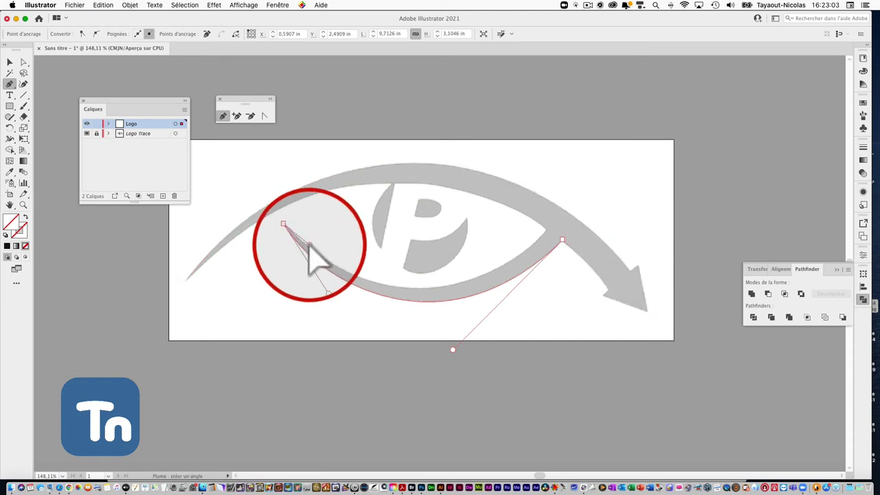
{"action": "left_click_drag", "start_coordinate": [311, 249], "coordinate": [342, 275]}
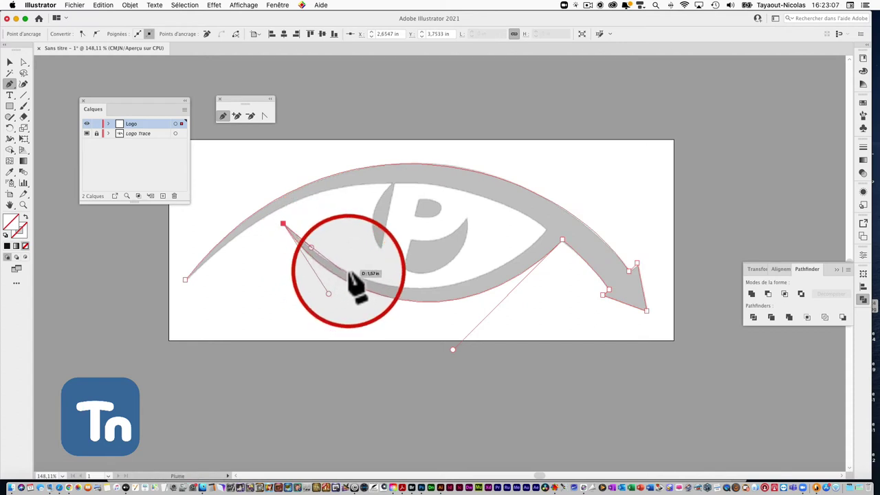
{"action": "left_click_drag", "start_coordinate": [527, 257], "coordinate": [546, 231]}
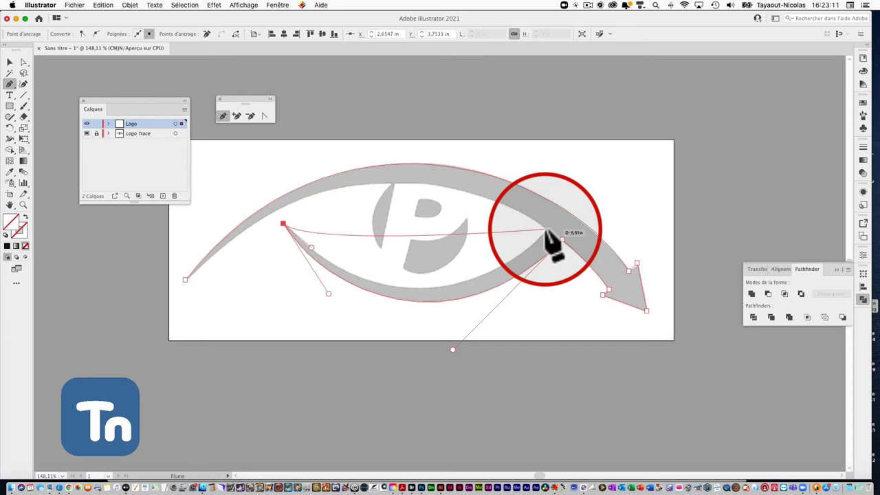
{"action": "left_click_drag", "start_coordinate": [546, 232], "coordinate": [605, 141]}
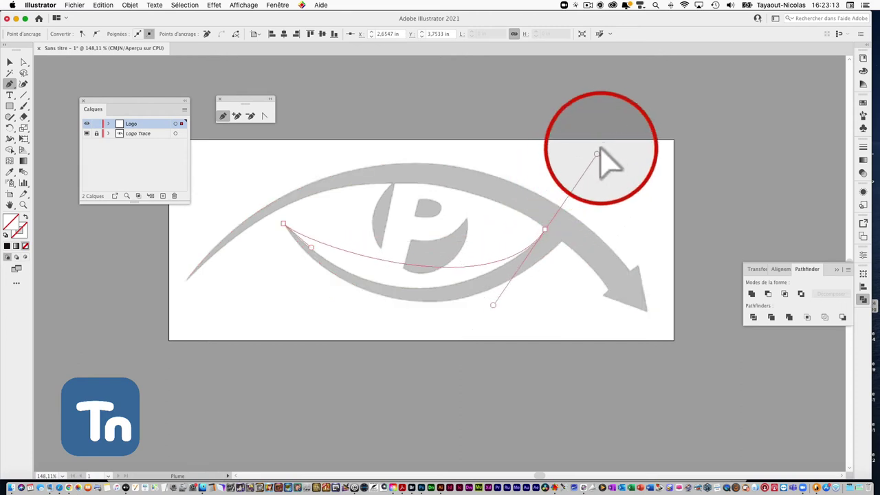
{"action": "left_click_drag", "start_coordinate": [605, 141], "coordinate": [601, 145]}
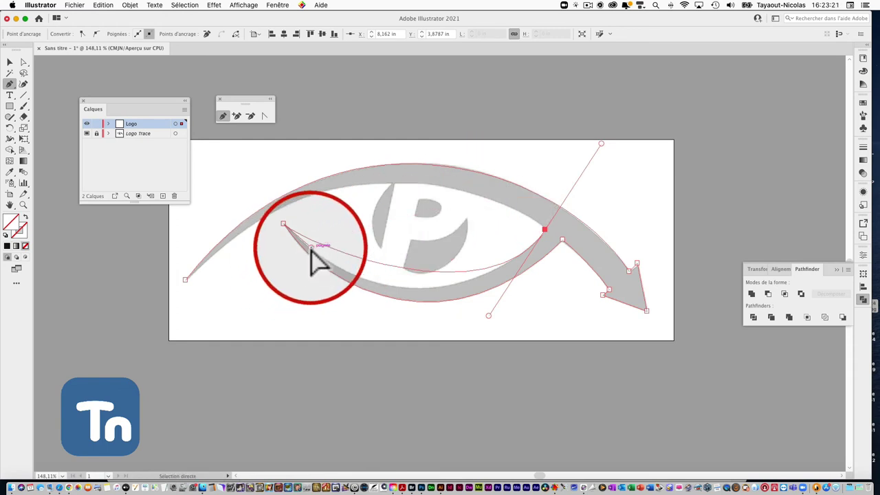
{"action": "left_click_drag", "start_coordinate": [310, 249], "coordinate": [337, 308]}
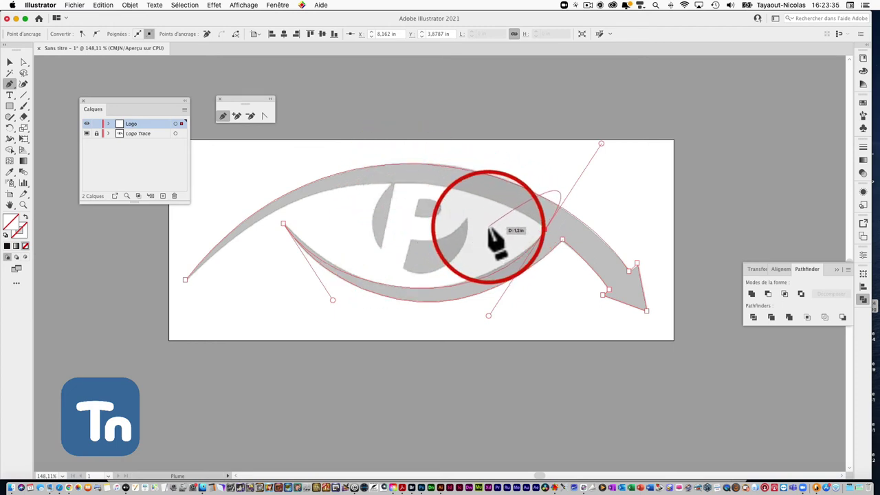
{"action": "left_click", "coordinate": [545, 229]}
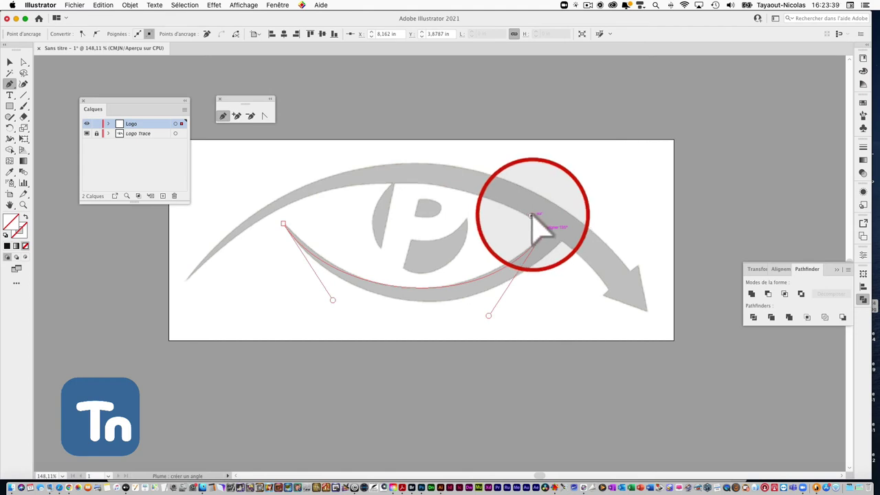
- Place Pen anchors from the inner corner to the P's top and left side, ending with a smooth anchor
{"action": "left_click_drag", "start_coordinate": [545, 228], "coordinate": [532, 217]}
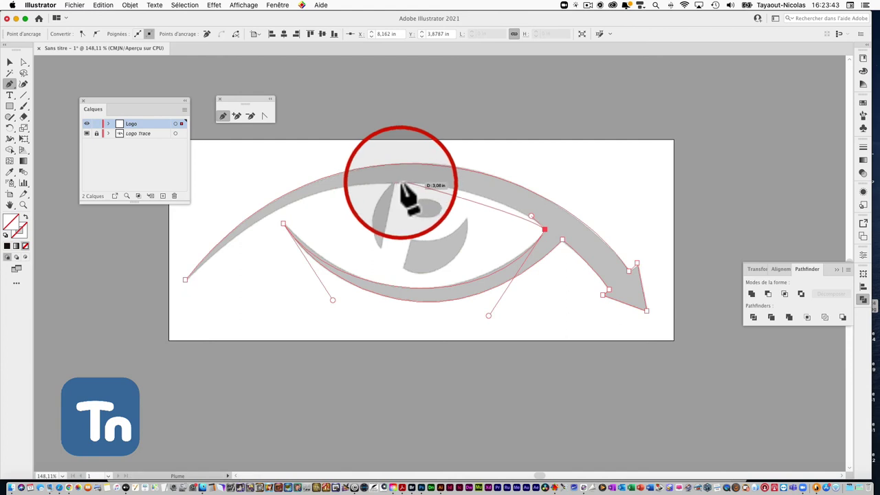
{"action": "left_click_drag", "start_coordinate": [394, 183], "coordinate": [313, 183]}
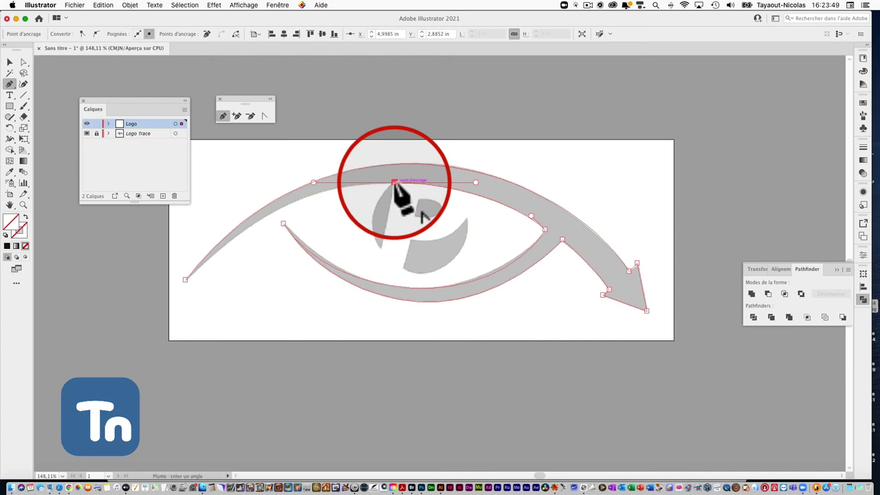
{"action": "left_click", "coordinate": [394, 183]}
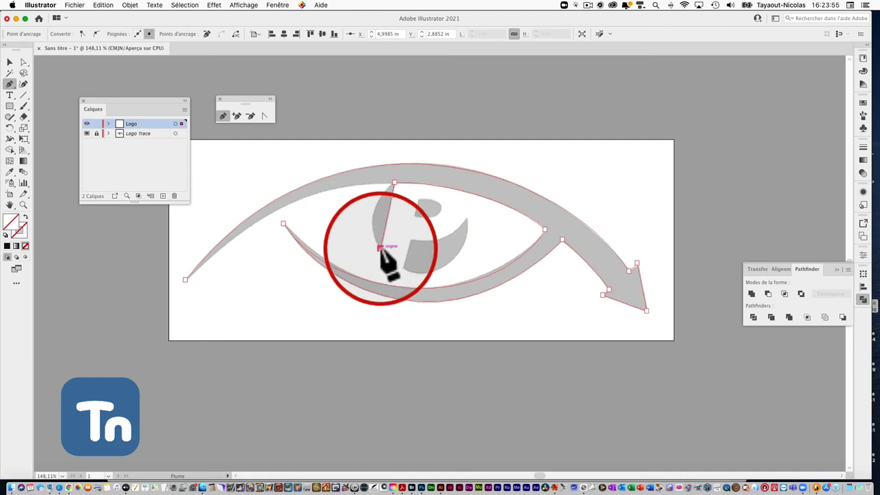
{"action": "left_click_drag", "start_coordinate": [390, 260], "coordinate": [376, 240]}
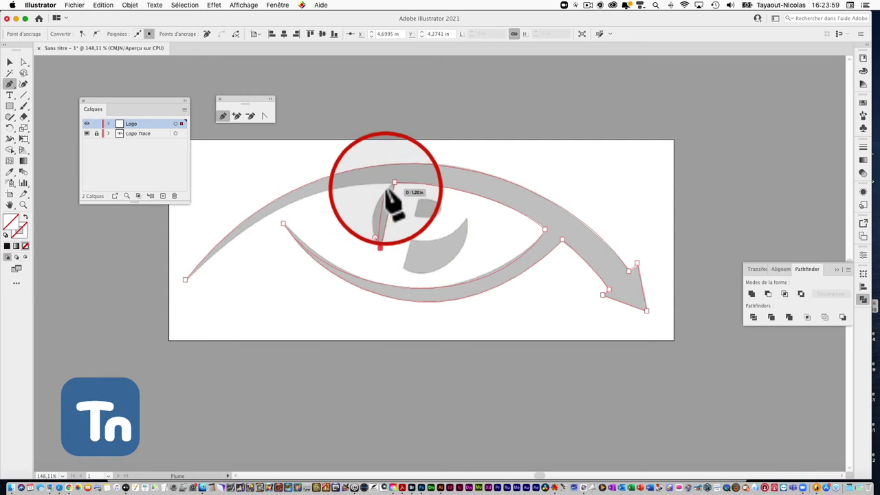
{"action": "left_click_drag", "start_coordinate": [389, 185], "coordinate": [416, 153]}
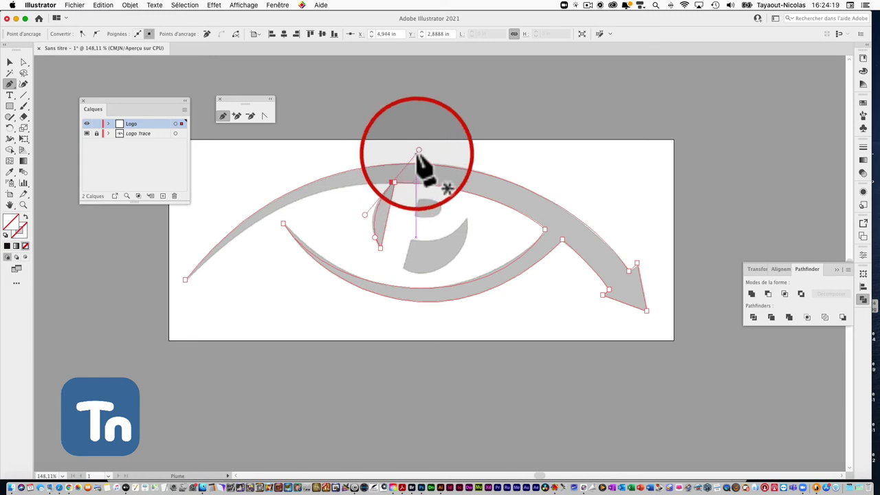
- With Cmd held for Direct Selection, drag the sliver-top anchor's handle so the curve follows the sliver's edge
{"action": "key", "text": "super"}
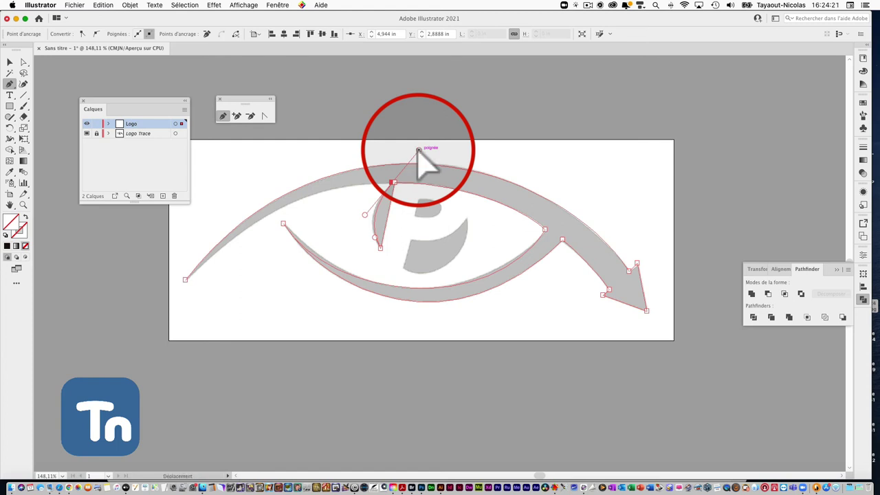
{"action": "left_click_drag", "start_coordinate": [419, 150], "coordinate": [420, 153]}
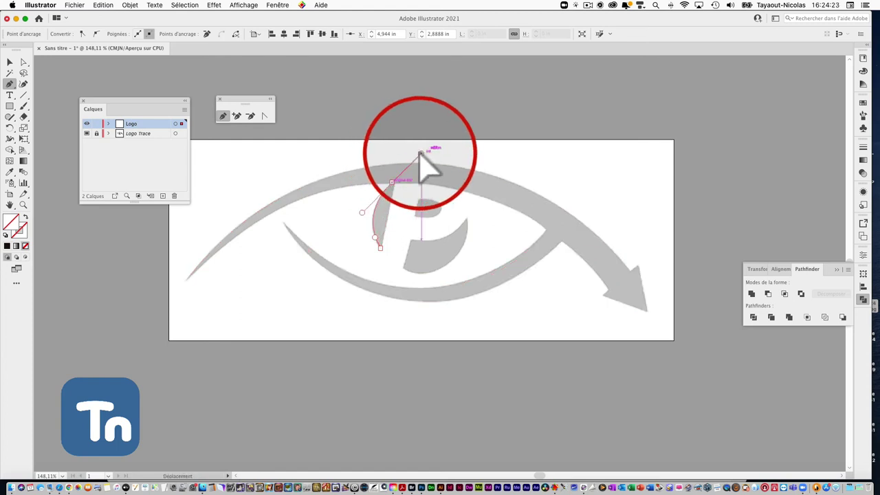
{"action": "left_click_drag", "start_coordinate": [419, 150], "coordinate": [420, 152]}
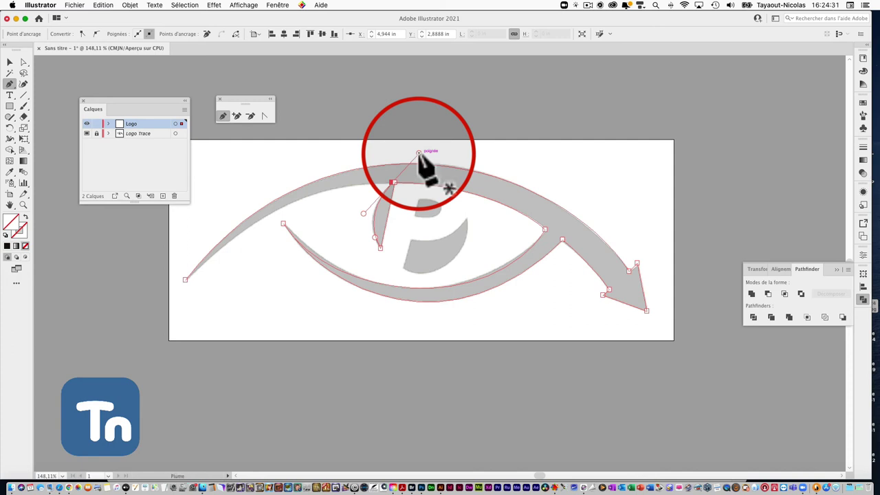
{"action": "left_click_drag", "start_coordinate": [419, 153], "coordinate": [372, 184]}
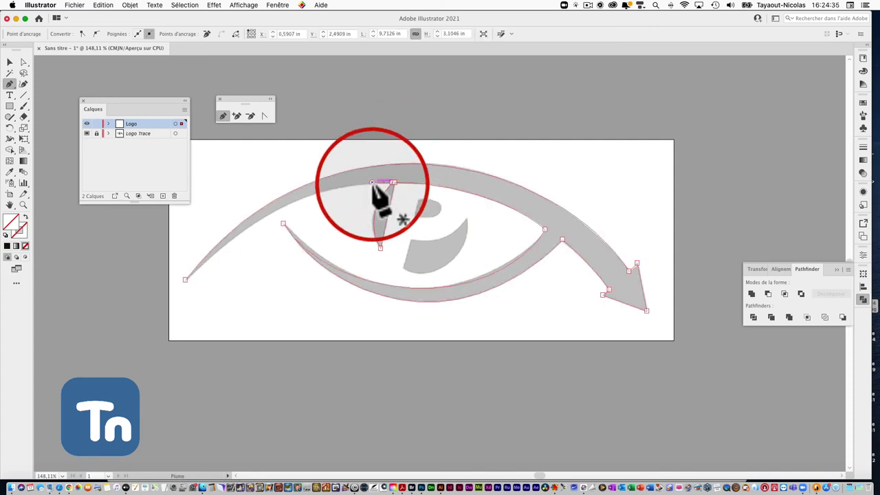
- Reshape the segments around the sliver's top anchor and inner curve, converting the top anchor to a corner
{"action": "left_click", "coordinate": [185, 280]}
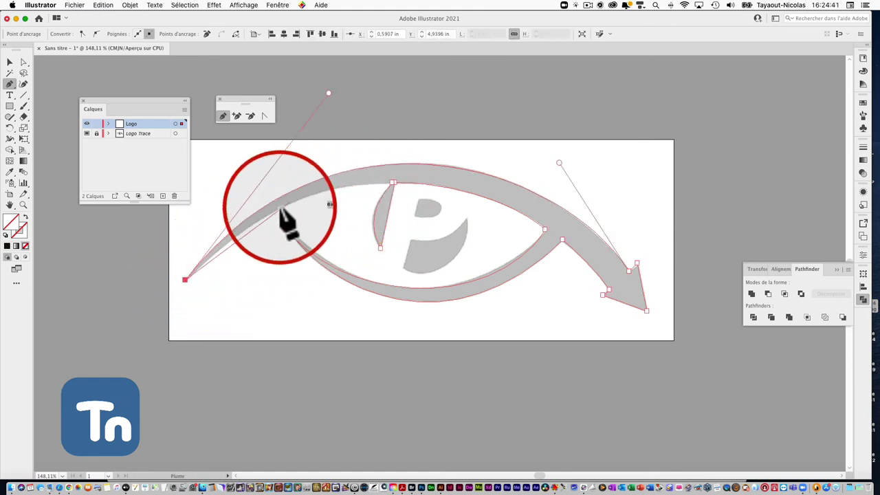
{"action": "left_click_drag", "start_coordinate": [263, 214], "coordinate": [384, 188]}
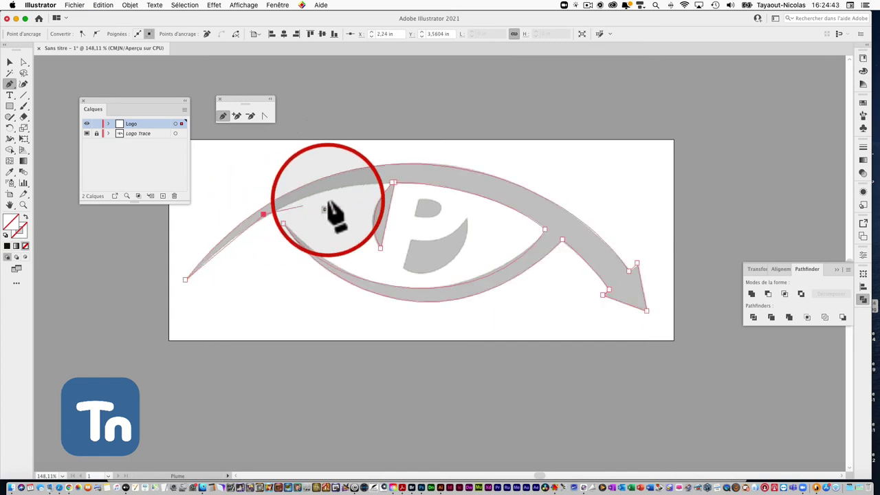
{"action": "left_click", "coordinate": [393, 183]}
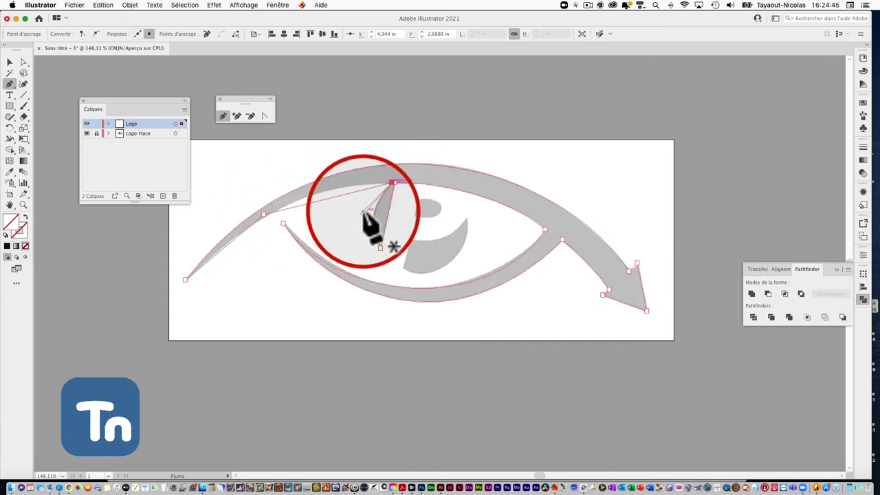
{"action": "left_click_drag", "start_coordinate": [380, 247], "coordinate": [386, 256]}
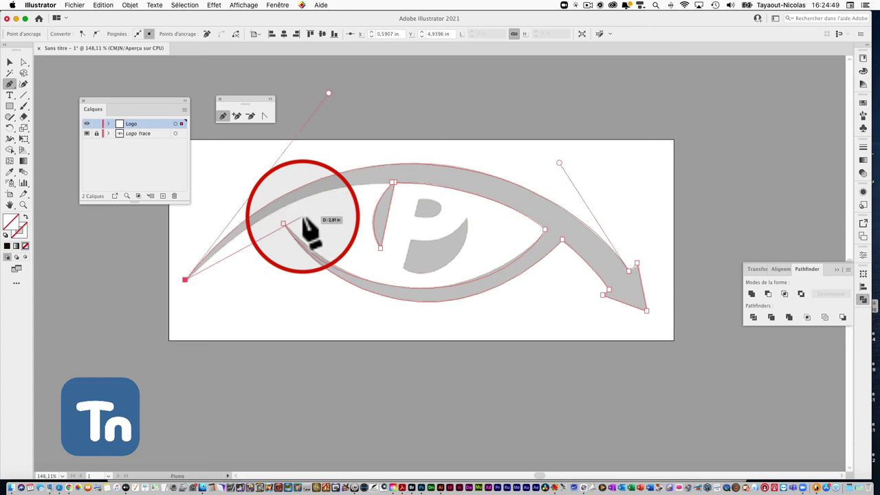
{"action": "left_click_drag", "start_coordinate": [304, 219], "coordinate": [279, 211]}
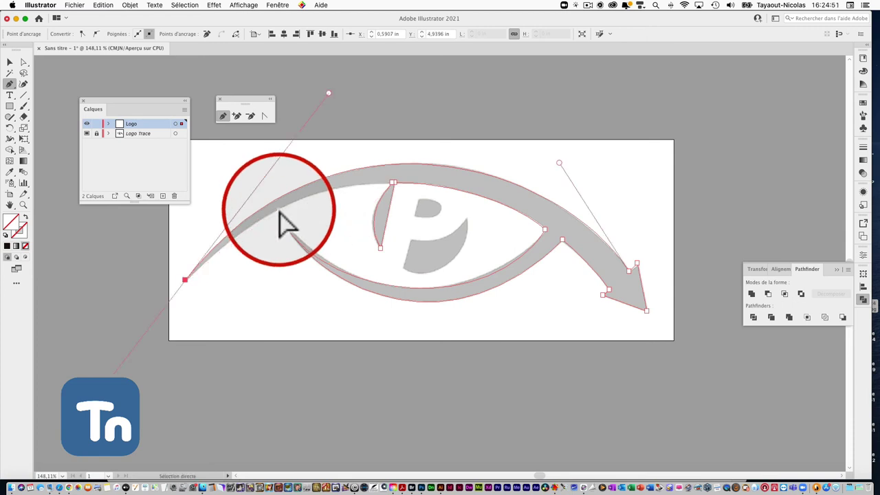
{"action": "left_click", "coordinate": [283, 223]}
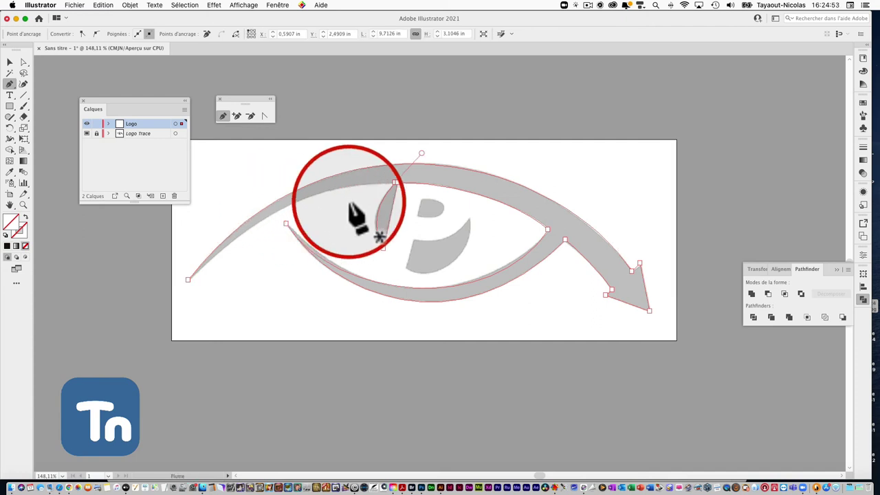
{"action": "left_click", "coordinate": [396, 183]}
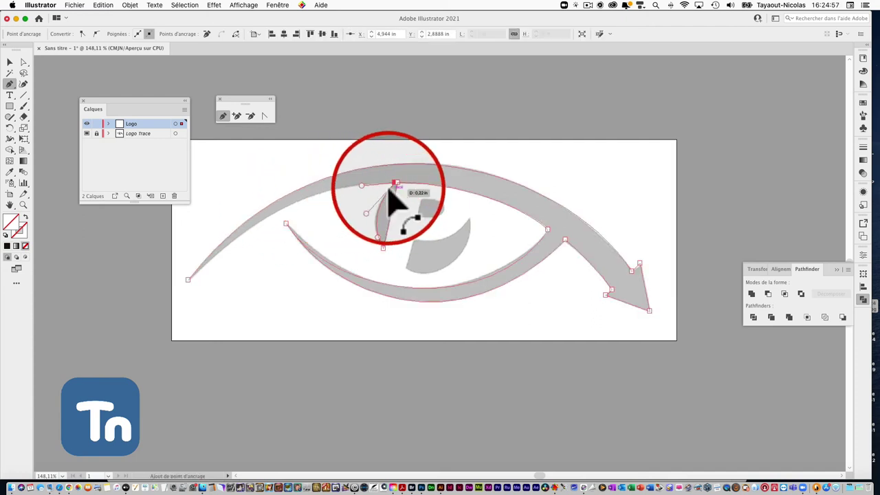
{"action": "left_click_drag", "start_coordinate": [395, 183], "coordinate": [393, 190]}
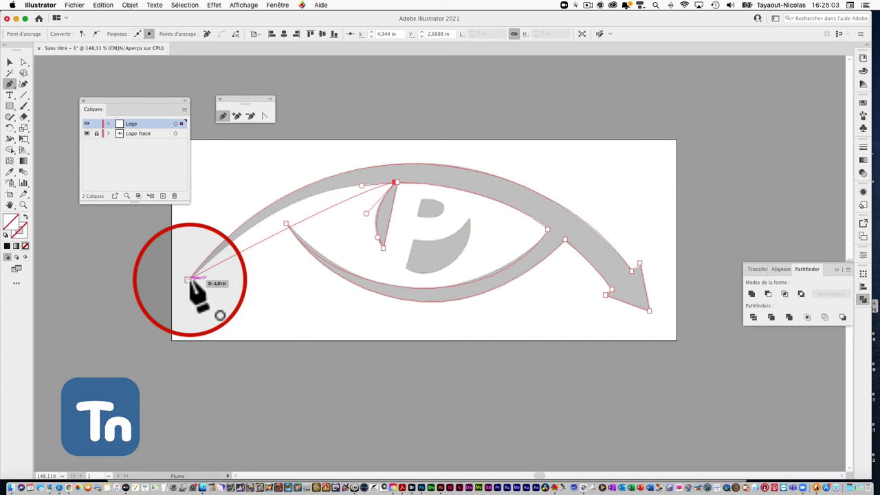
- Close the path at the left-tip start anchor, undoing a bad bend, then nudge anchors to fit
{"action": "left_click_drag", "start_coordinate": [187, 281], "coordinate": [183, 305]}
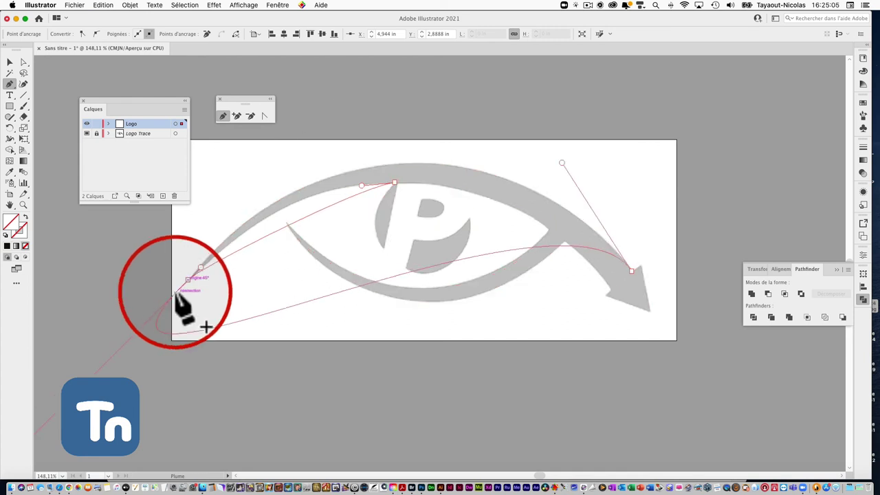
{"action": "key", "text": "ctrl+z"}
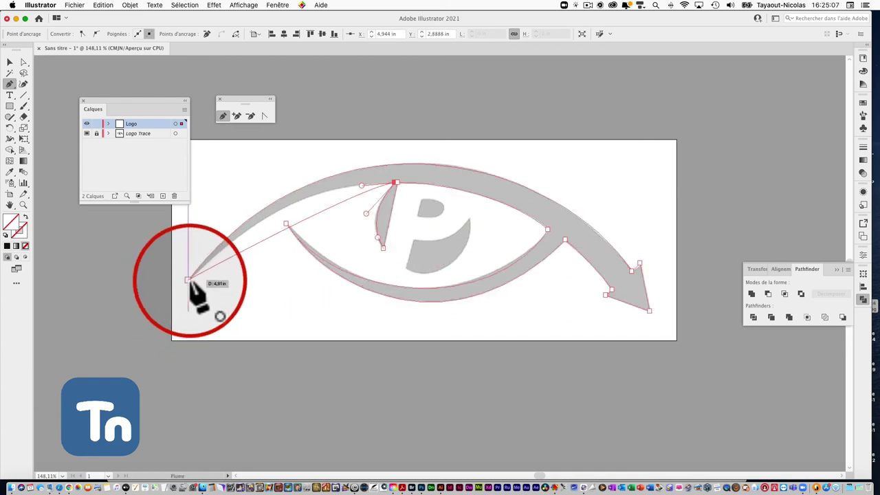
{"action": "left_click", "coordinate": [187, 280]}
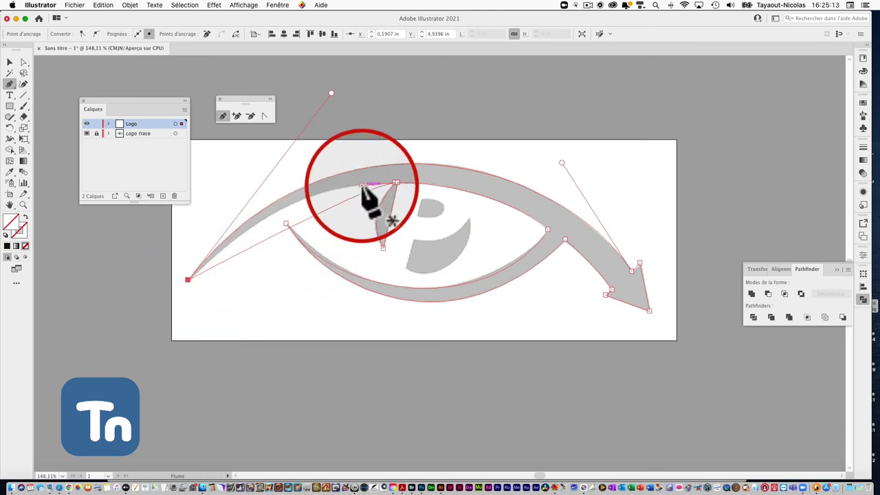
{"action": "left_click_drag", "start_coordinate": [362, 187], "coordinate": [251, 184]}
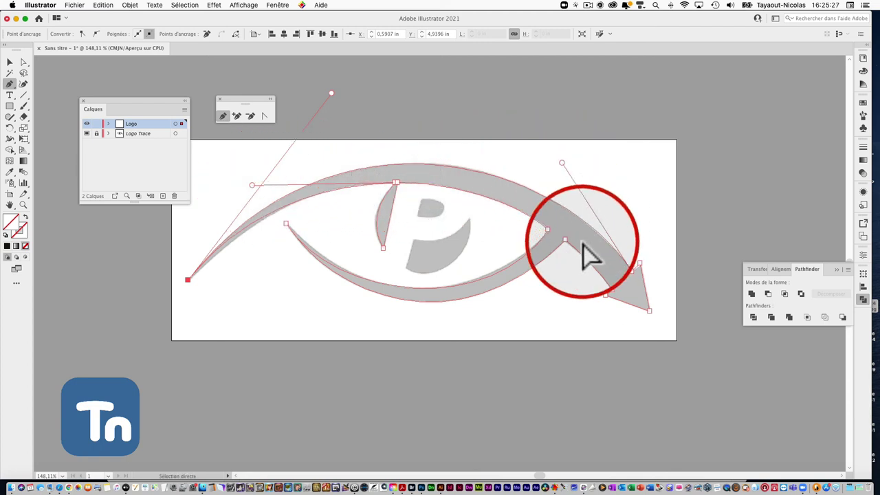
{"action": "left_click_drag", "start_coordinate": [564, 241], "coordinate": [565, 241]}
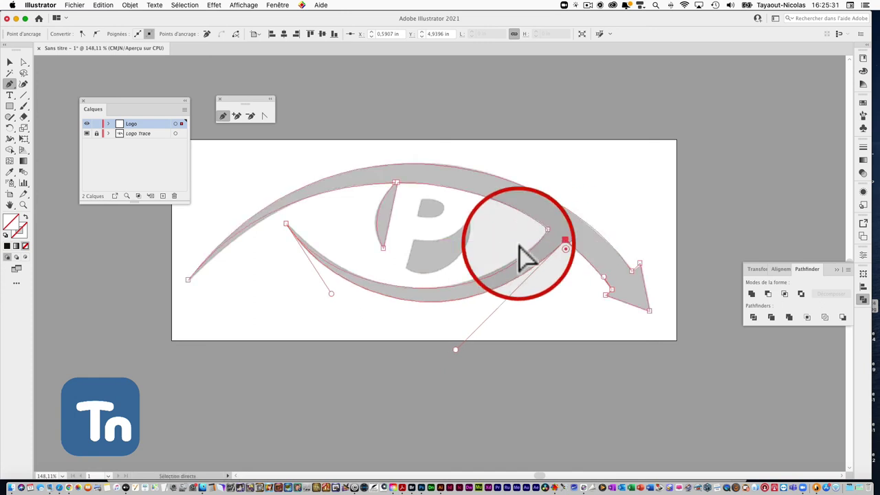
- Add an anchor on the upper-left curve and nudge it down onto the template's edge
{"action": "left_click", "coordinate": [396, 183]}
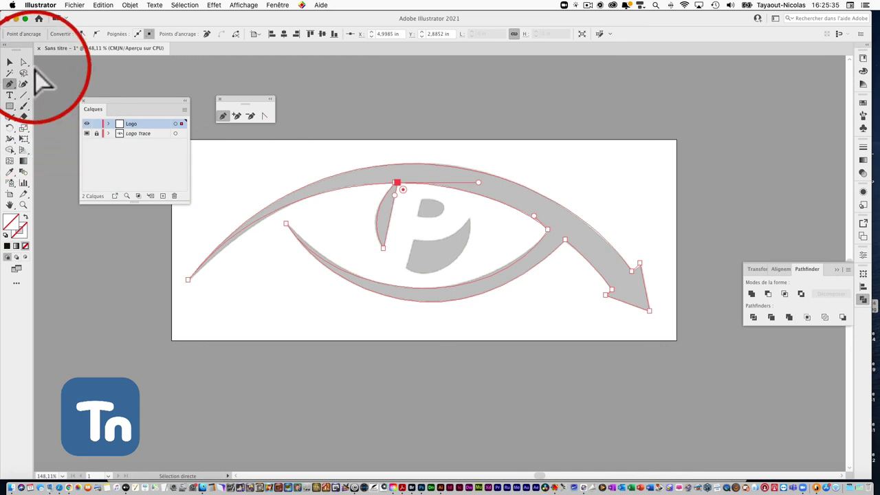
{"action": "left_click", "coordinate": [9, 84]}
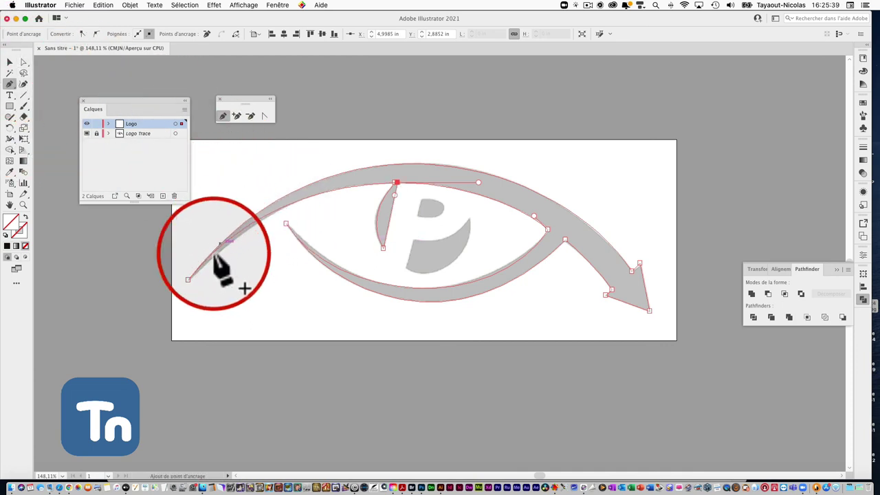
{"action": "left_click", "coordinate": [237, 116]}
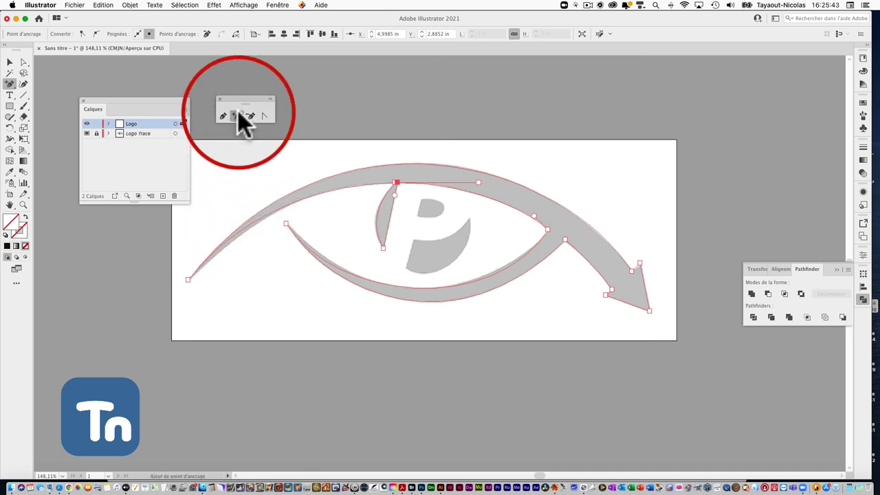
{"action": "left_click", "coordinate": [224, 115]}
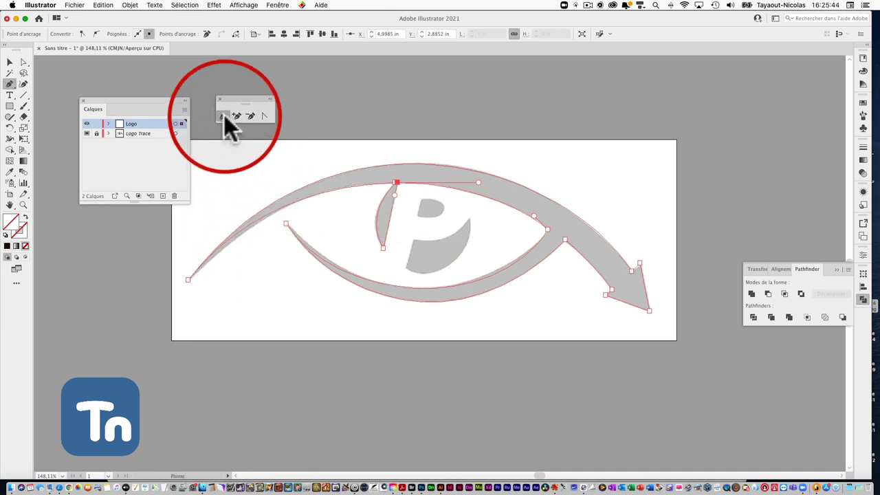
{"action": "left_click", "coordinate": [241, 229]}
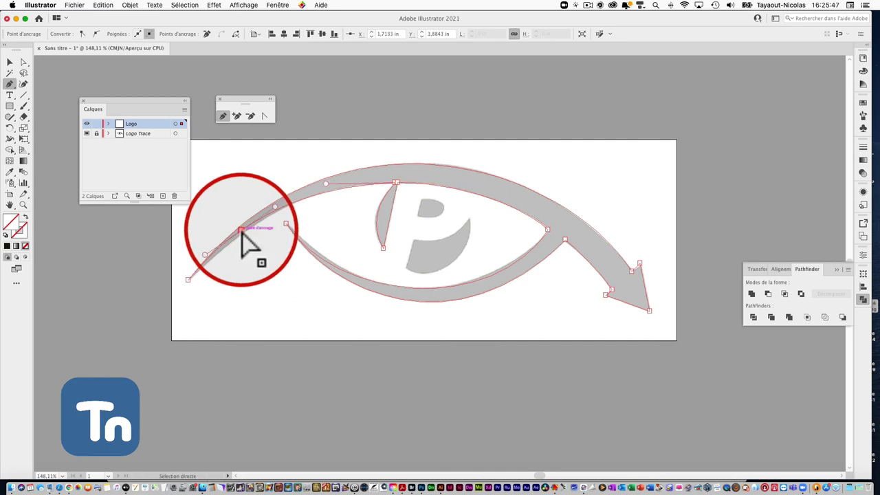
{"action": "left_click_drag", "start_coordinate": [241, 229], "coordinate": [241, 235]}
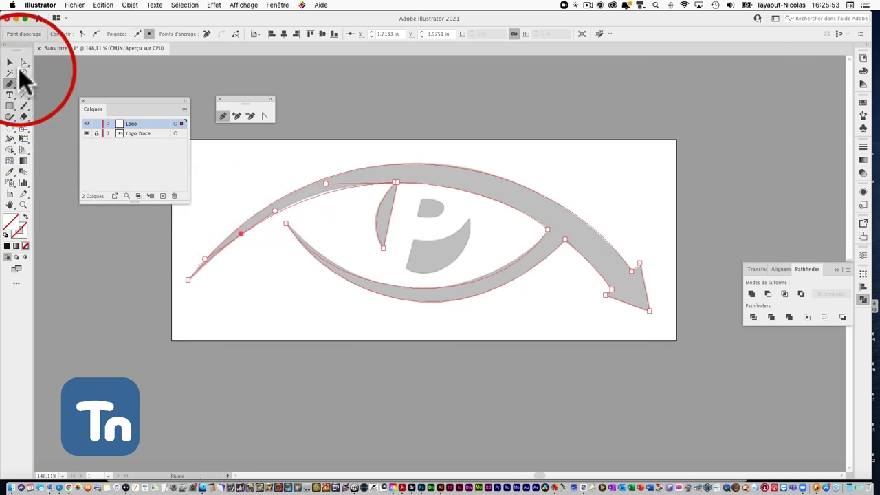
{"action": "left_click", "coordinate": [10, 63]}
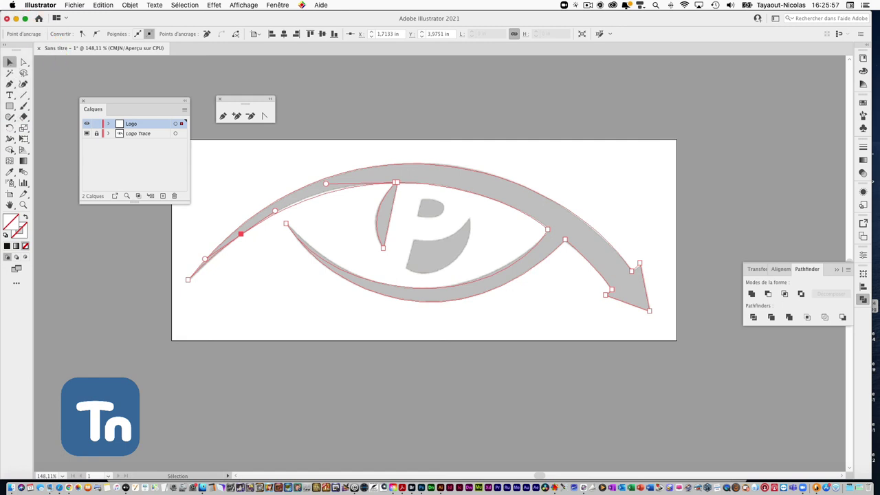
- Apply the black swatch to fill the traced eye-and-arrow path
{"action": "left_click", "coordinate": [7, 246]}
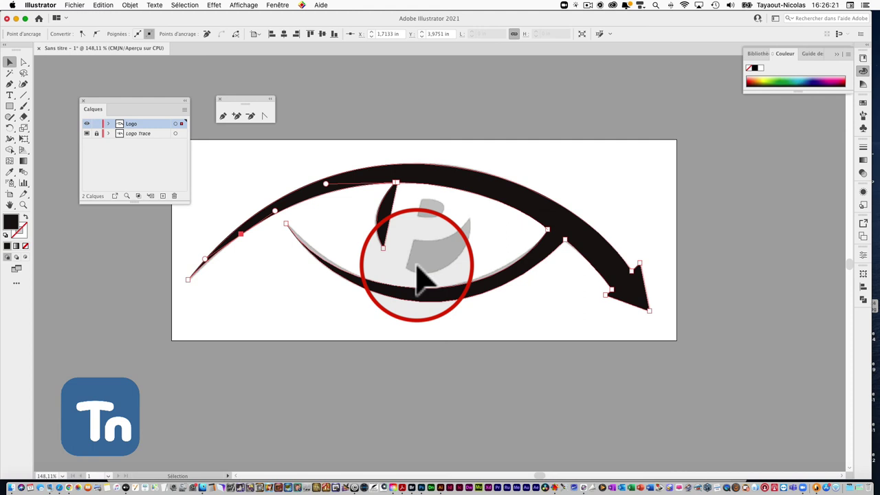
- Stop the ScreenFlow recording via its menu-bar icon
{"action": "left_click", "coordinate": [589, 6]}
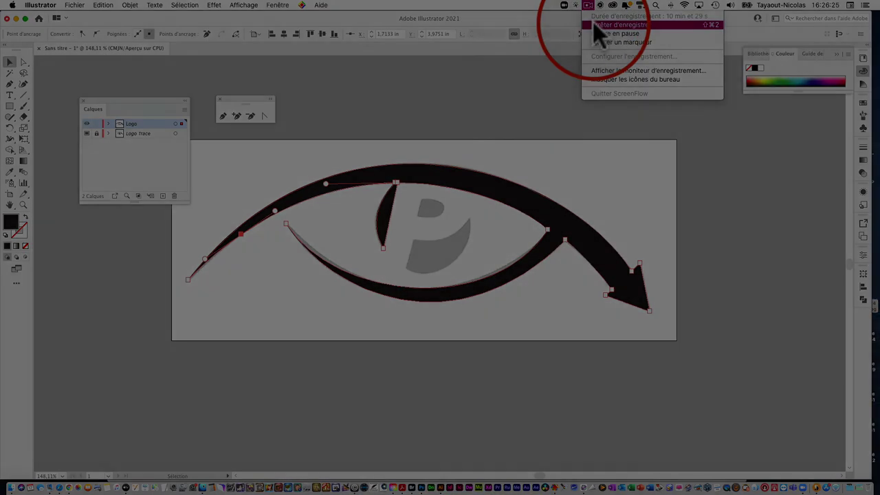